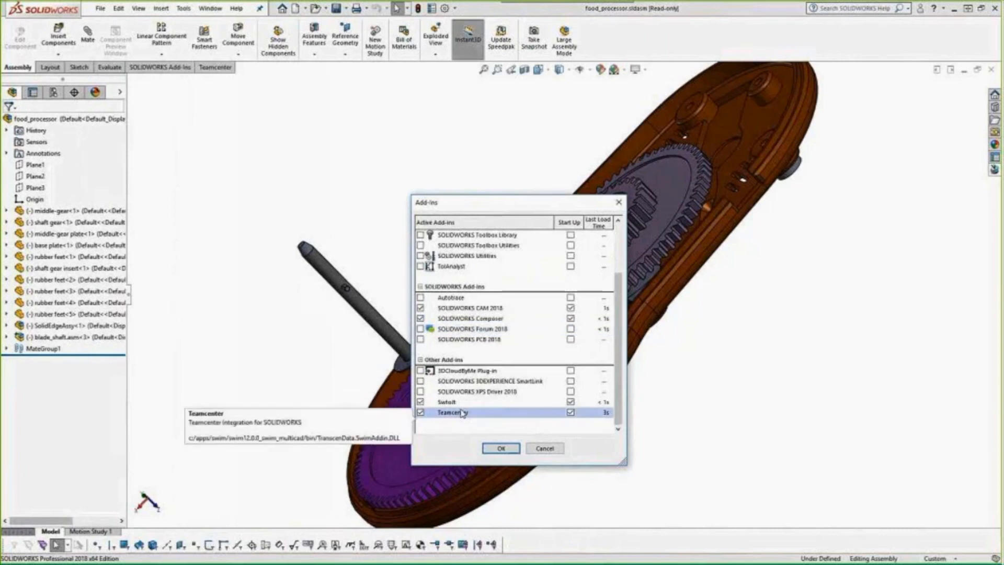
# Step: Accept the add-in settings and list the Teamcenter-managed files in the c:\swimexport work folder, sorted by object
pyautogui.click(501, 448)
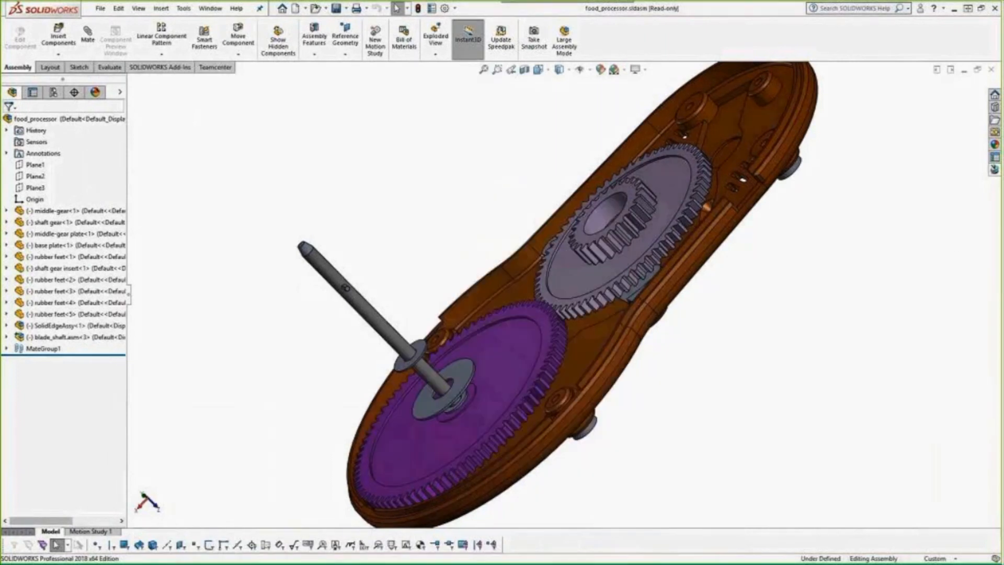
pyautogui.click(995, 169)
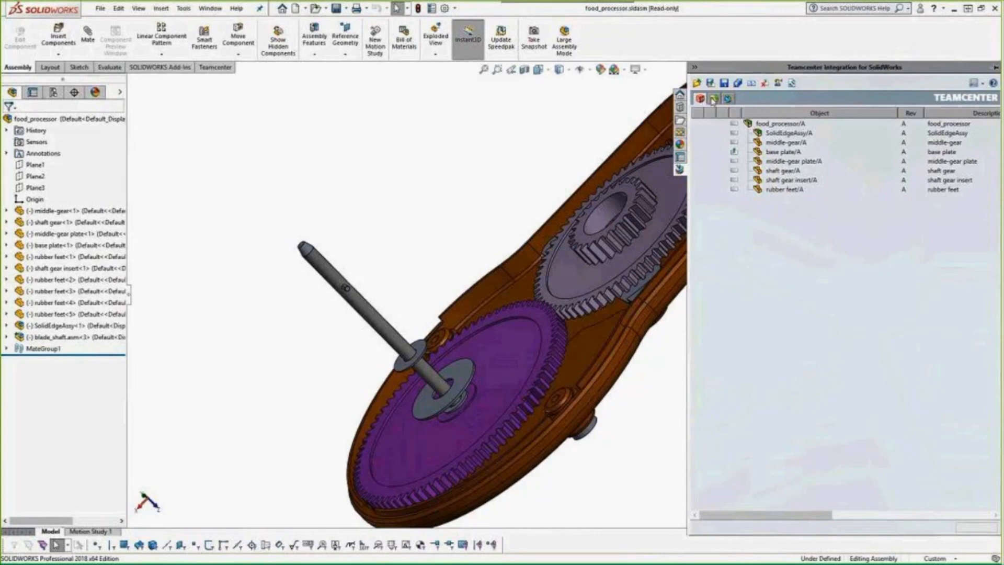
pyautogui.click(716, 99)
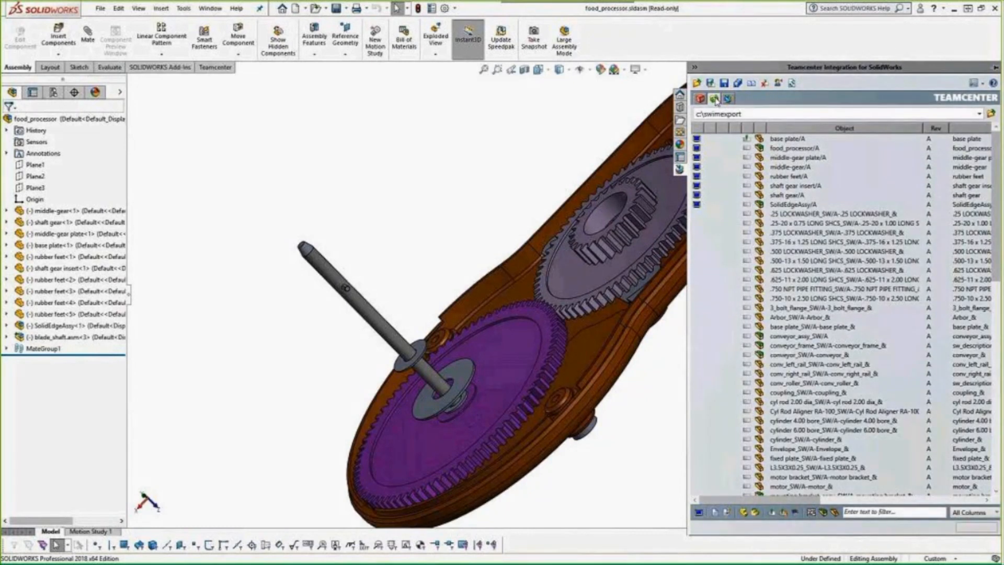
pyautogui.click(976, 130)
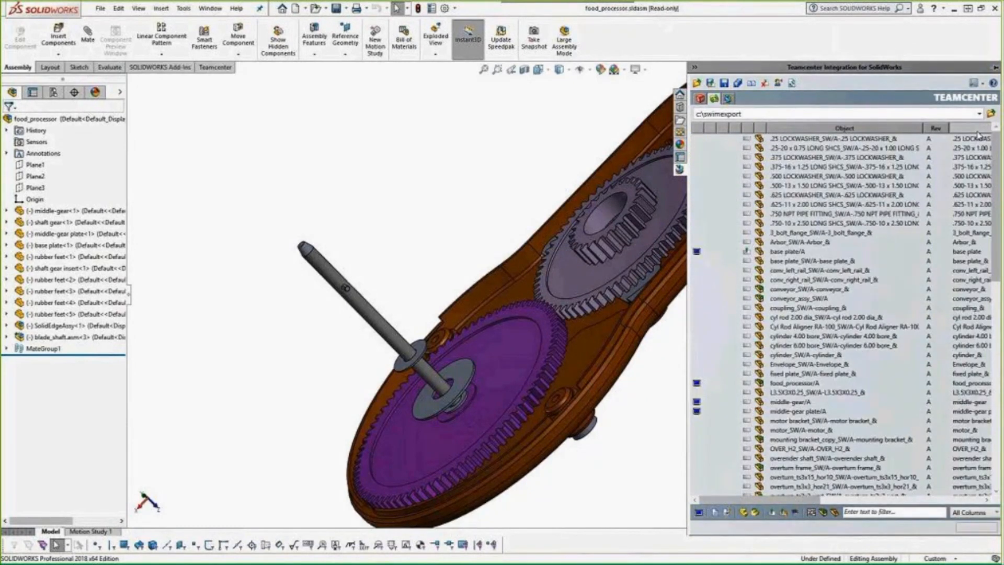
pyautogui.click(845, 129)
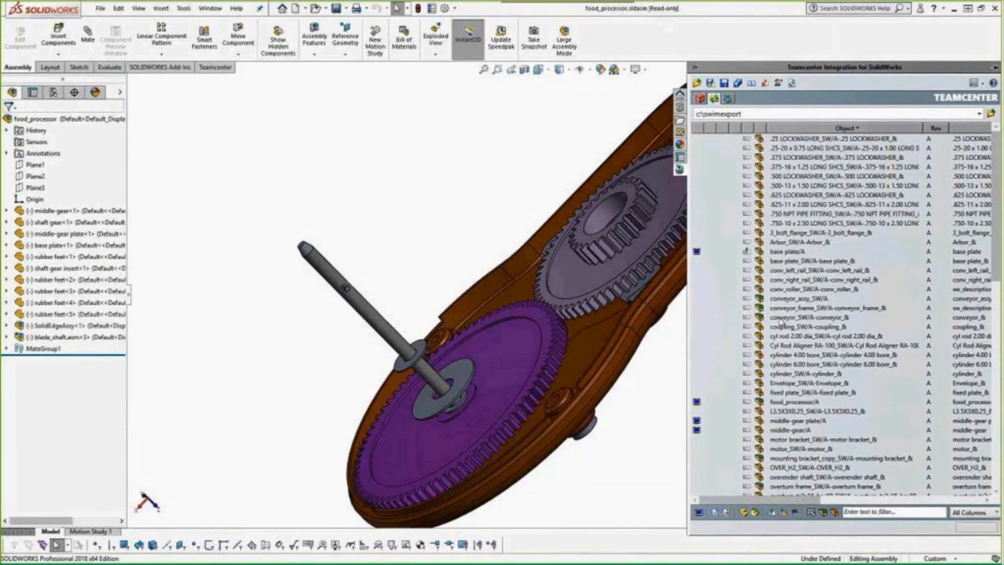
# Step: Filter the work folder list to the files loaded in the session, try a further status filter, and restore the full list
pyautogui.click(699, 514)
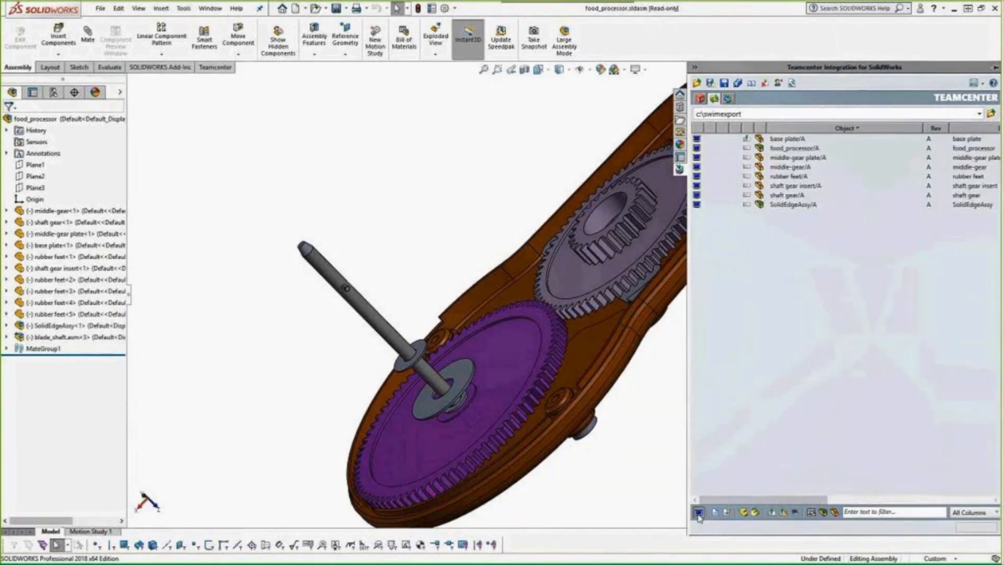
pyautogui.click(772, 512)
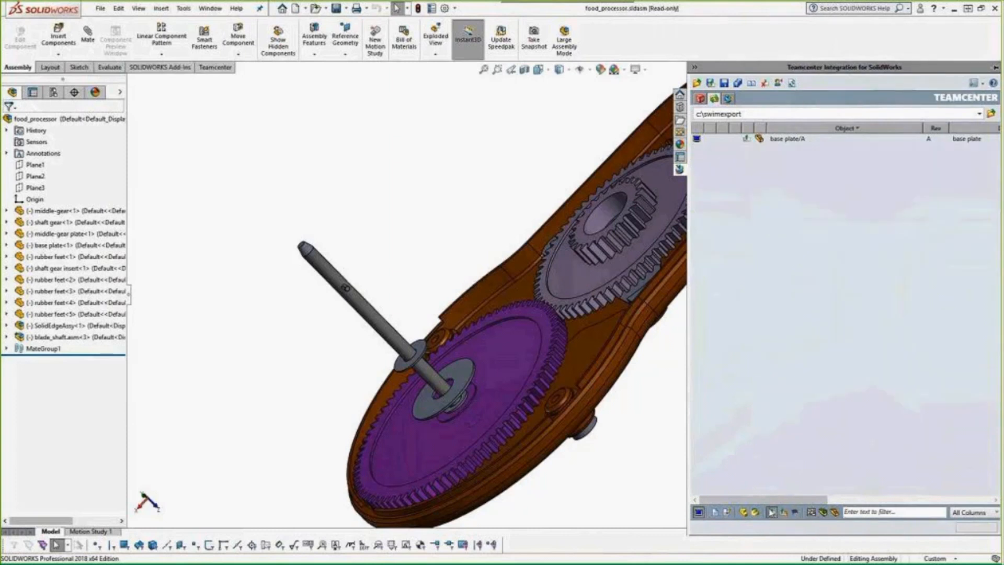
pyautogui.click(772, 513)
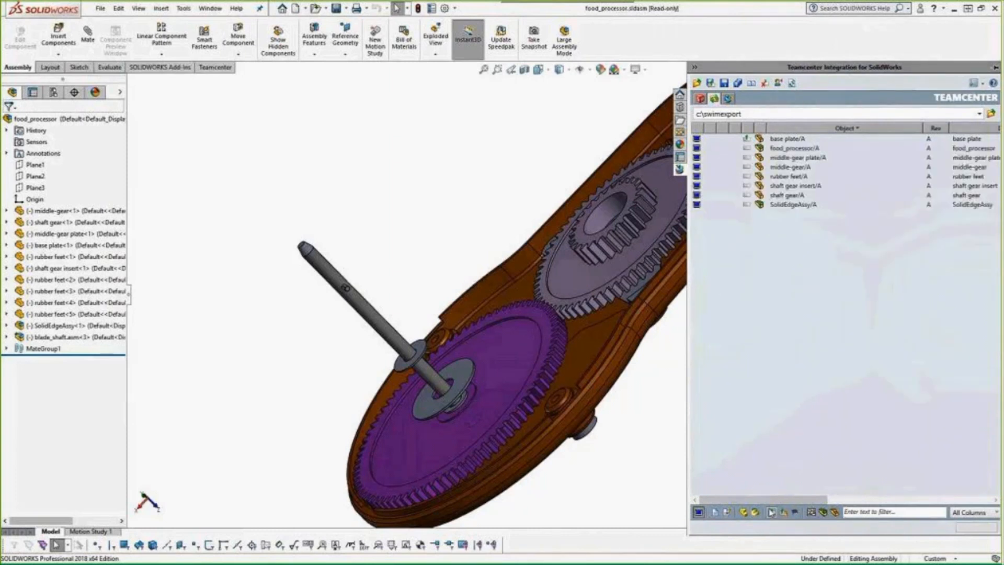
pyautogui.click(698, 512)
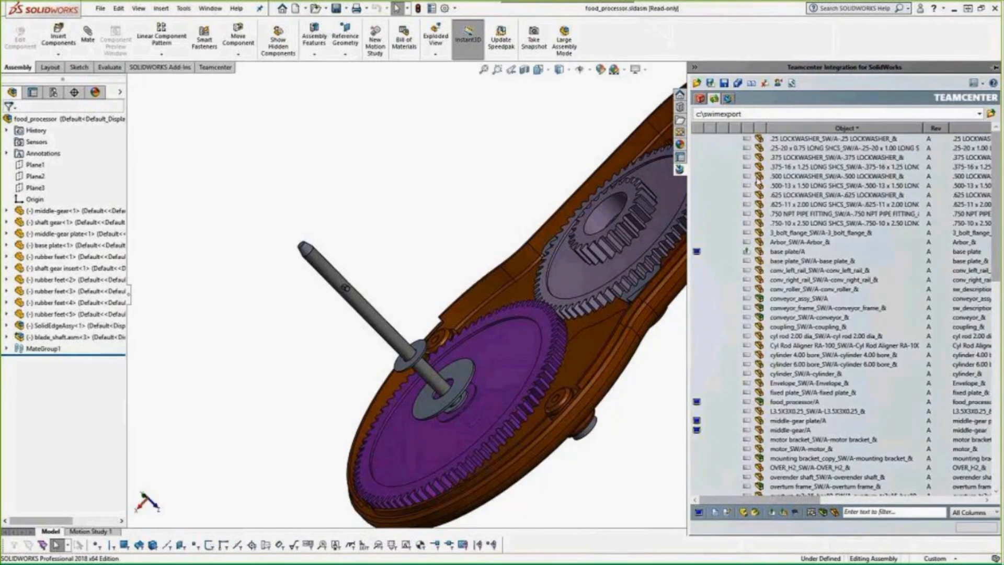
# Step: Show the Active Workspace home page in the Teamcenter integration and bring up its search
pyautogui.click(729, 101)
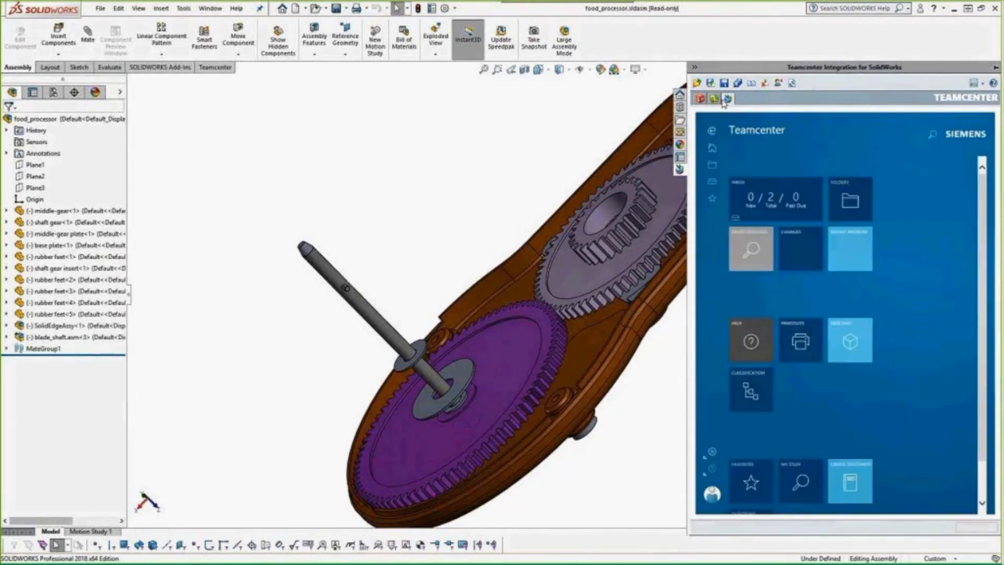
pyautogui.click(932, 137)
pyautogui.click(948, 171)
# Step: View the Teamcenter commands and the Teamcenter Open dialog, closing it without loading a model
pyautogui.click(215, 67)
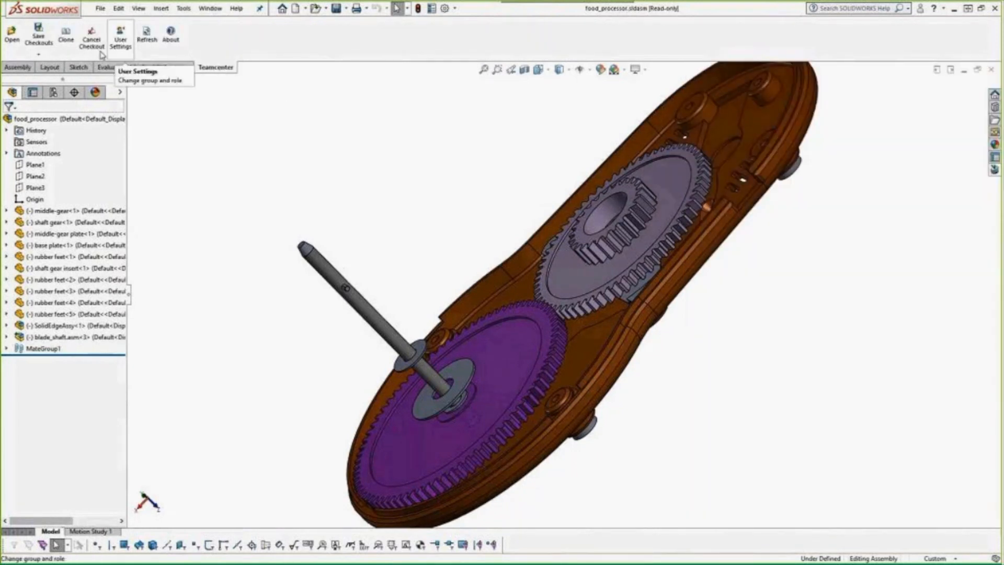
pyautogui.click(9, 35)
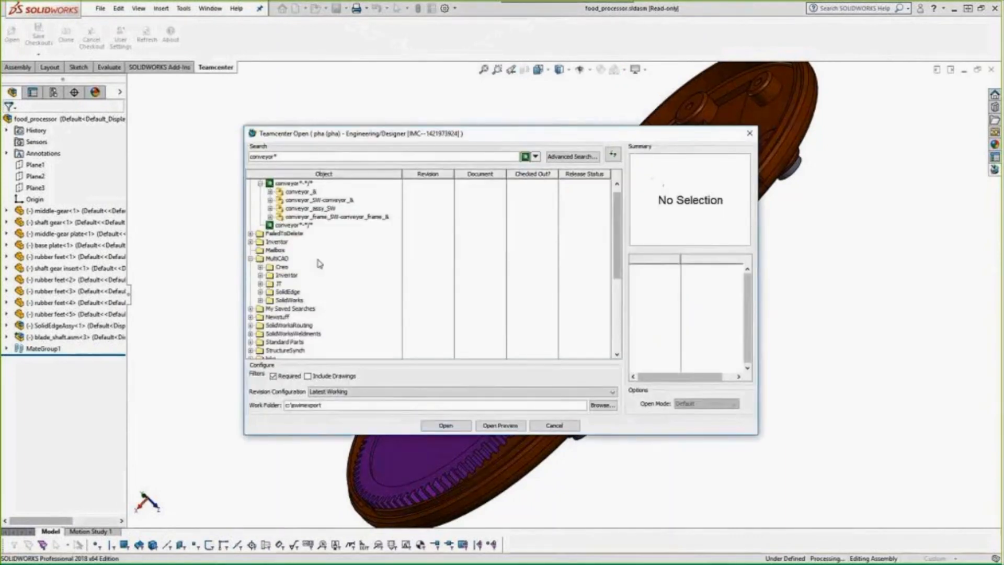
pyautogui.click(554, 426)
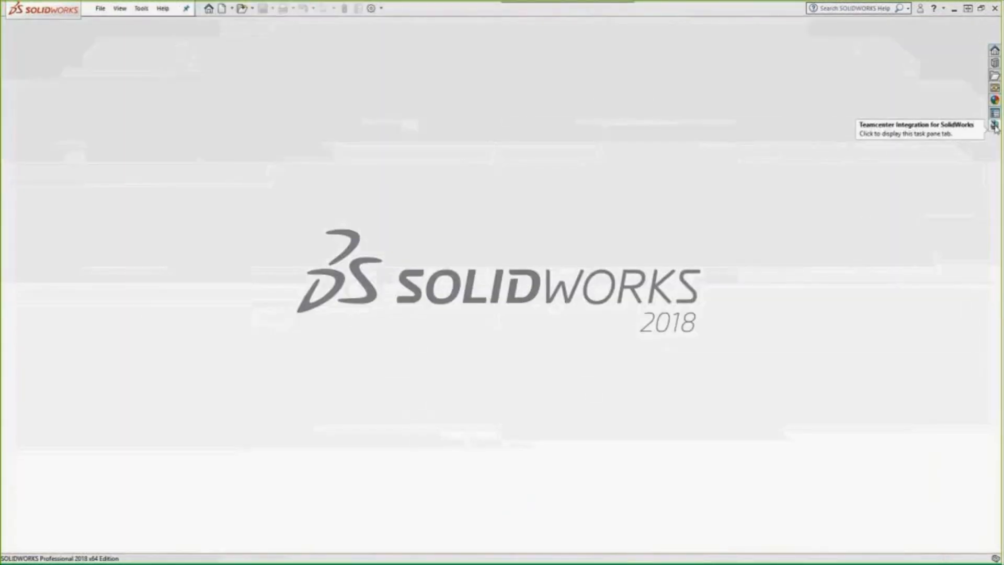
# Step: Show the Active Workspace inbox in the Teamcenter integration and open New Do Task 1
pyautogui.click(995, 125)
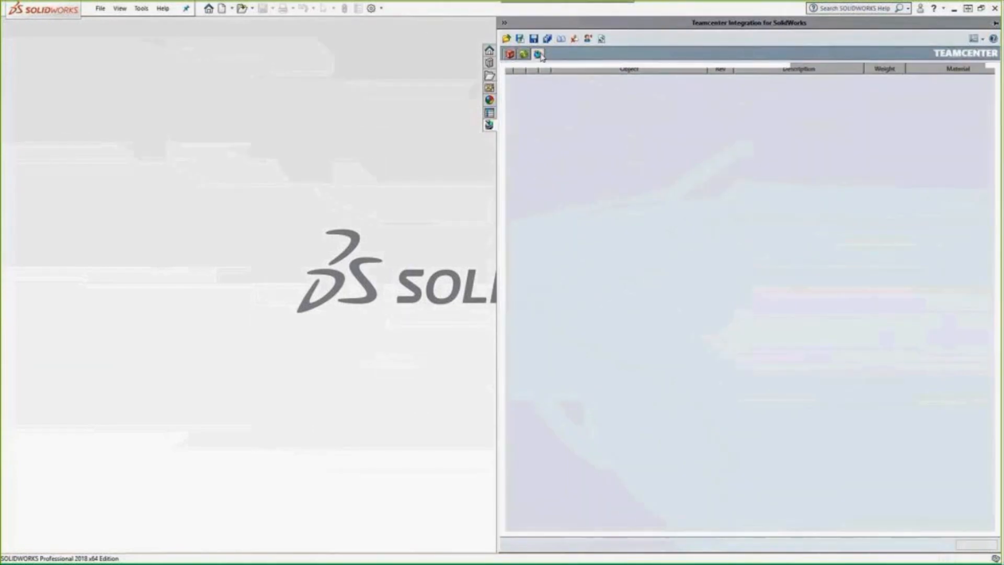
pyautogui.click(539, 54)
pyautogui.click(610, 164)
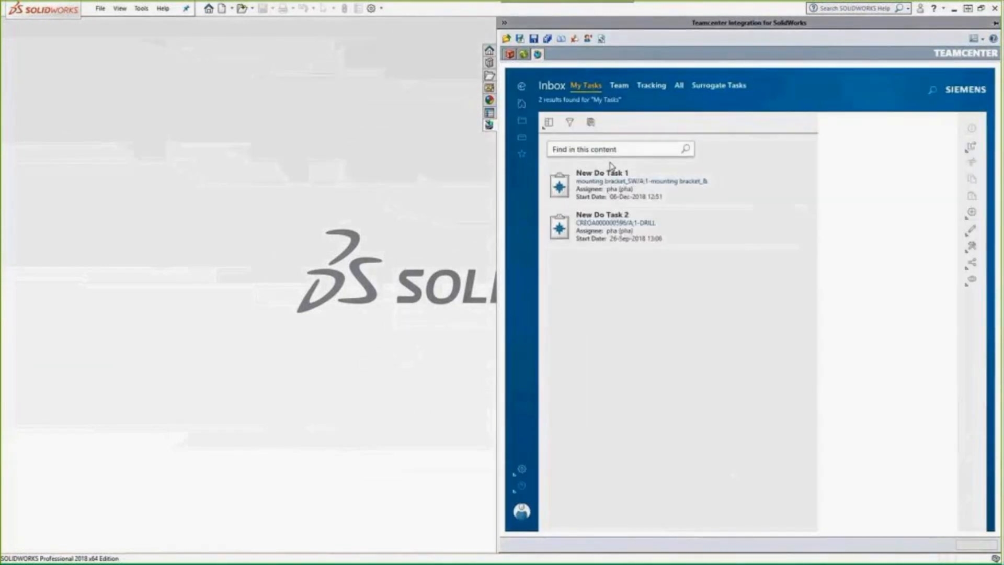
pyautogui.click(798, 176)
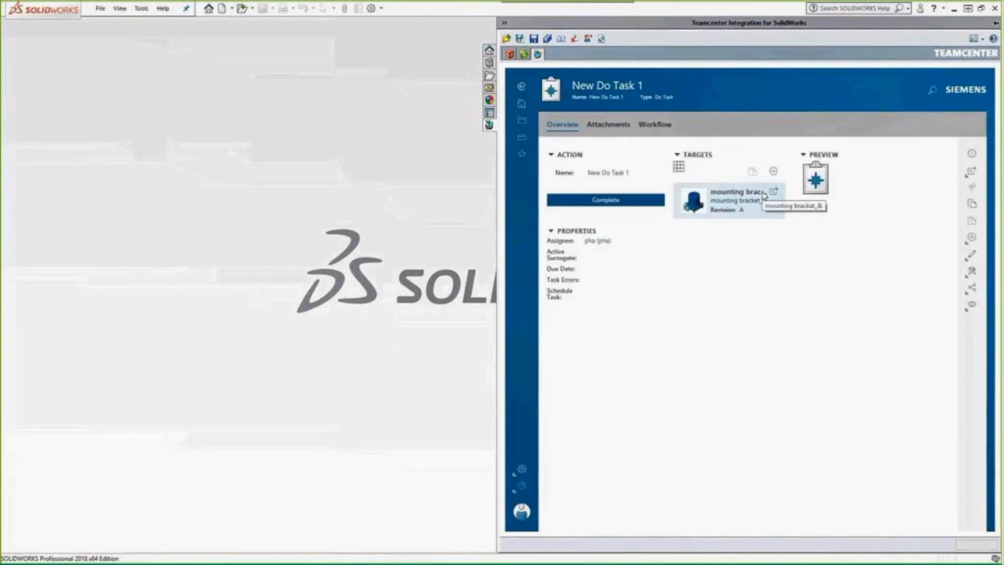
# Step: Open the task's target mounting bracket assembly from Active Workspace as a model, using the Latest Working revision configuration
pyautogui.moveTo(764, 196); pyautogui.dragTo(414, 204)
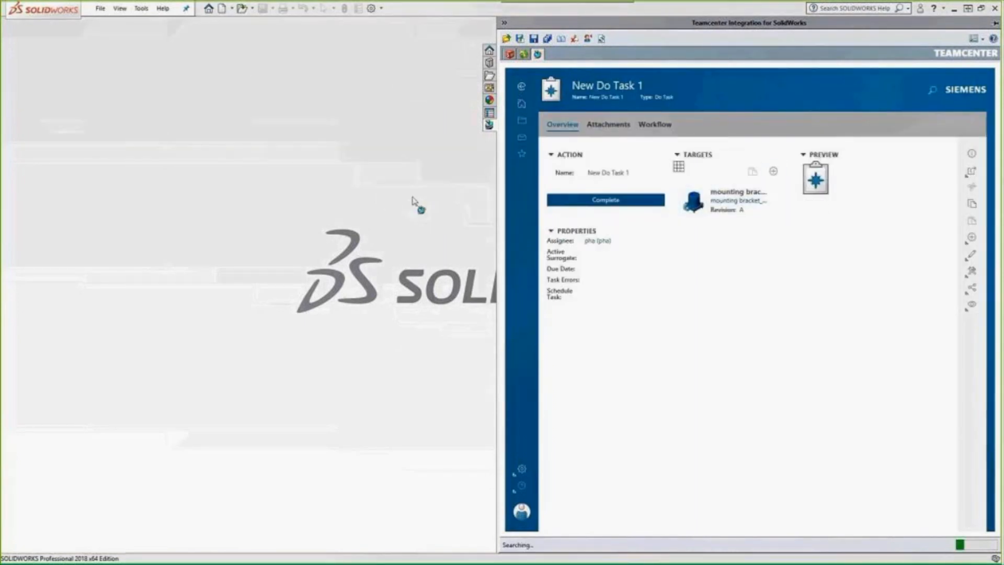
pyautogui.click(325, 172)
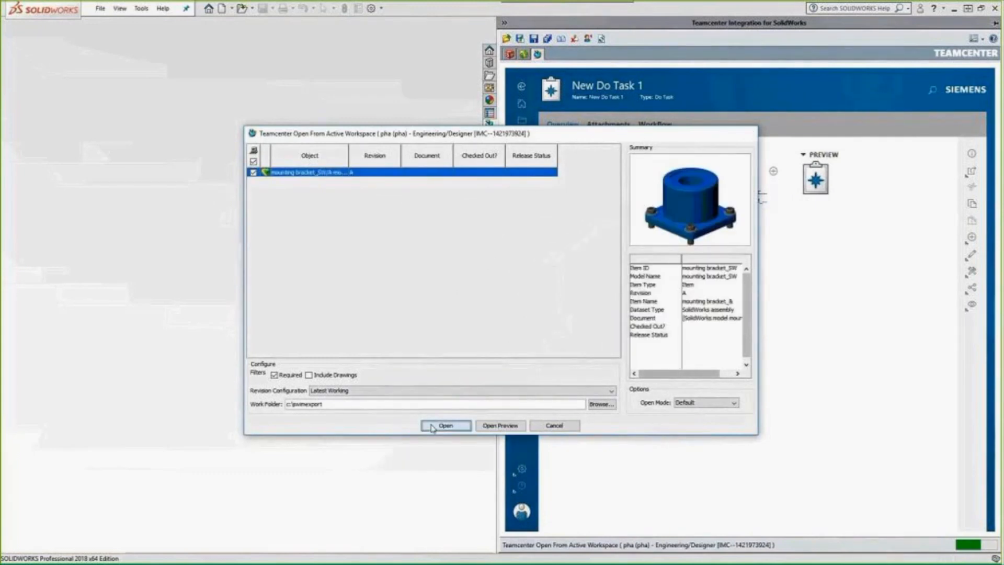
pyautogui.click(445, 425)
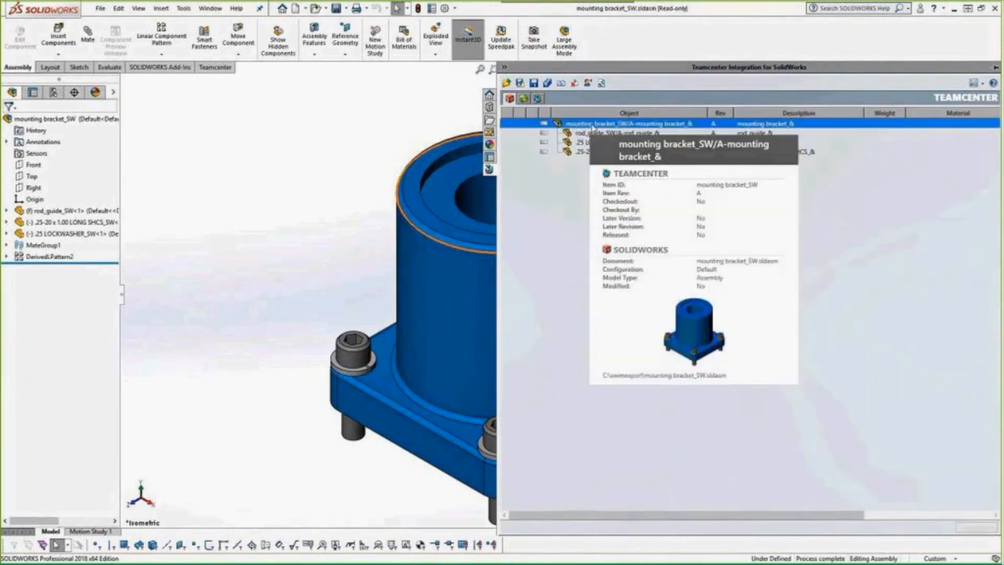
# Step: Show the loaded mounting bracket assembly in Active Workspace and list the parent assemblies where it is used
pyautogui.rightClick(592, 126)
pyautogui.click(618, 157)
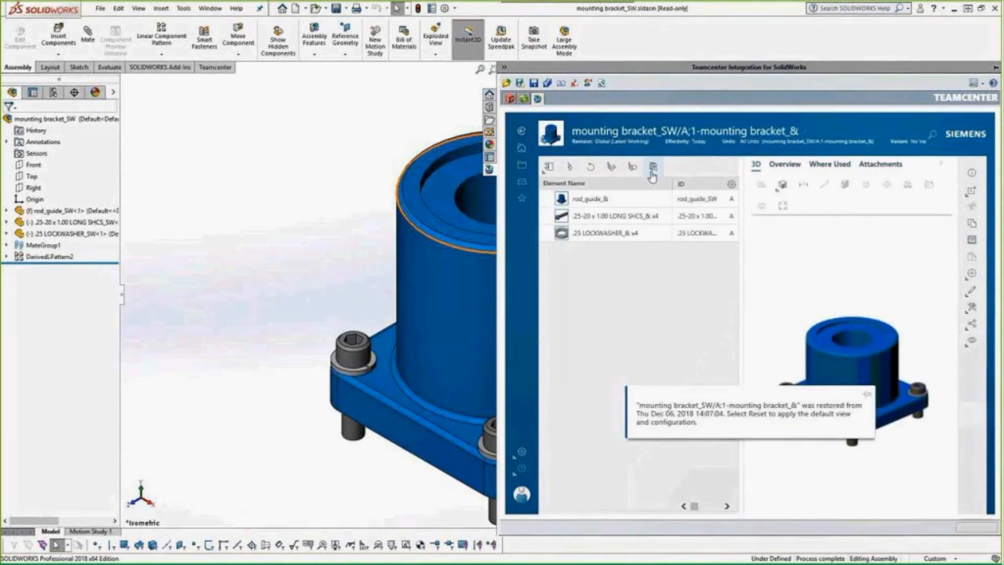
pyautogui.click(840, 165)
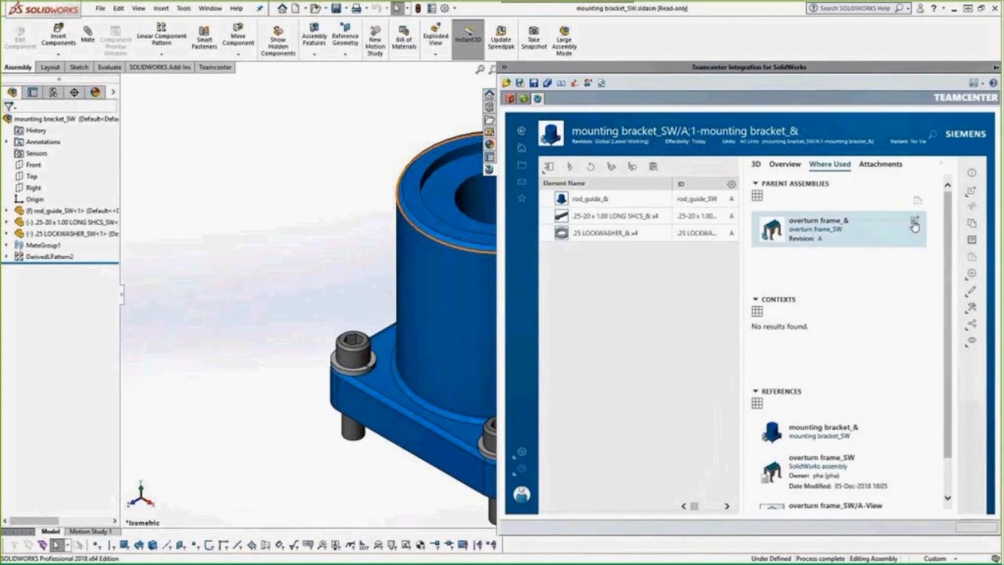
# Step: Open the parent overturn frame in Active Workspace and trace its usage up to the Overturning Mechanism assembly
pyautogui.click(915, 227)
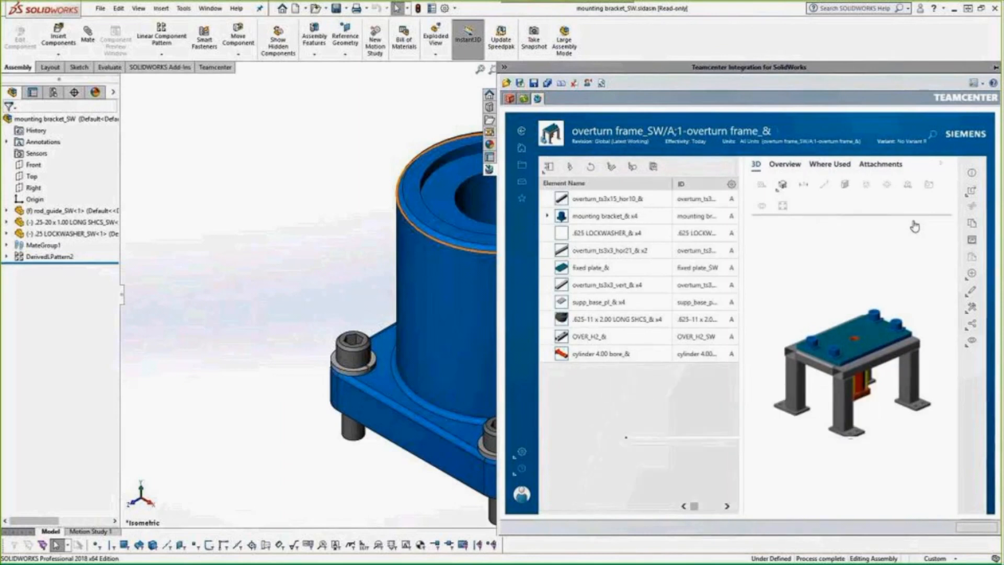
pyautogui.click(832, 165)
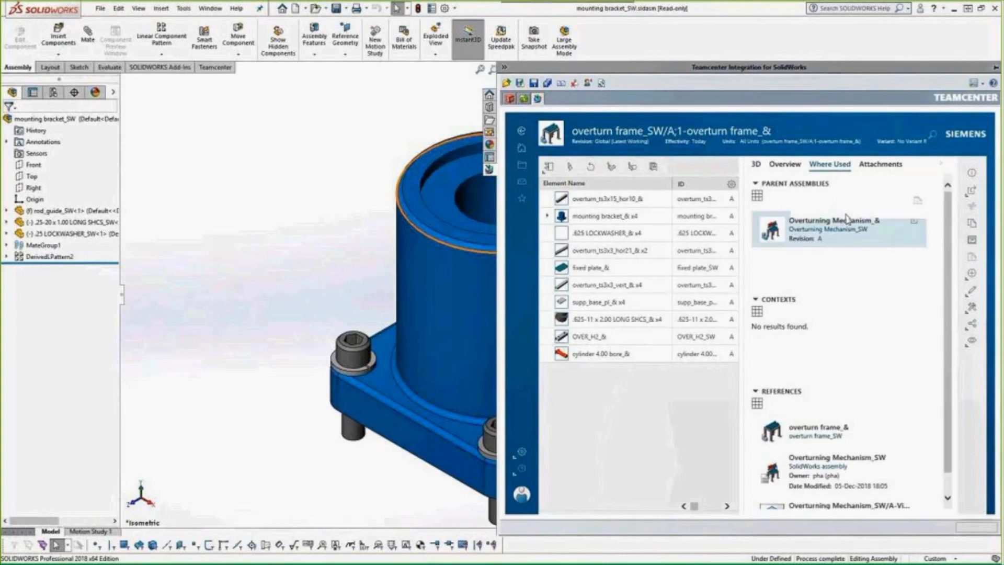
pyautogui.click(918, 226)
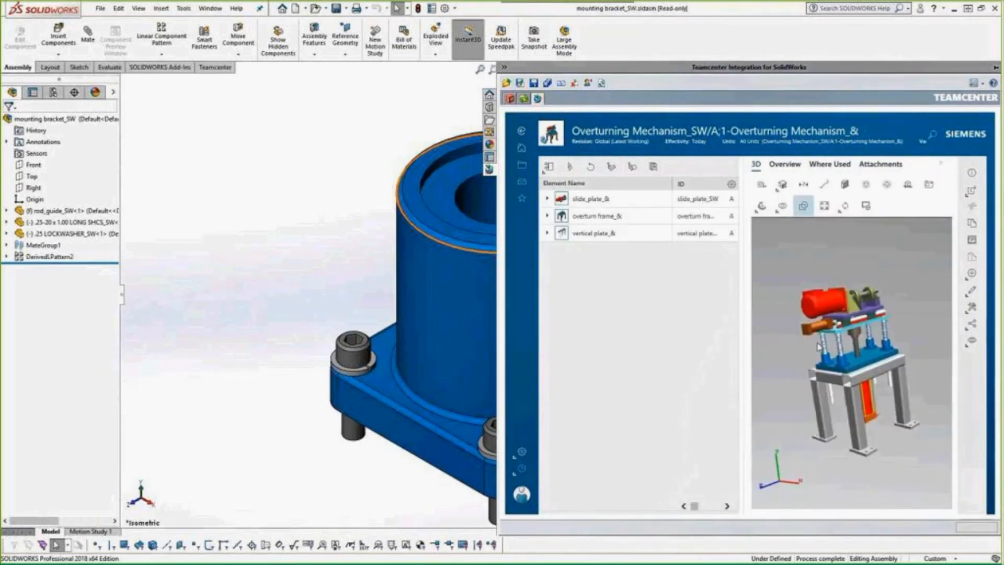
# Step: Load the Overturning Mechanism assembly from Active Workspace as a model with the default open mode
pyautogui.click(972, 241)
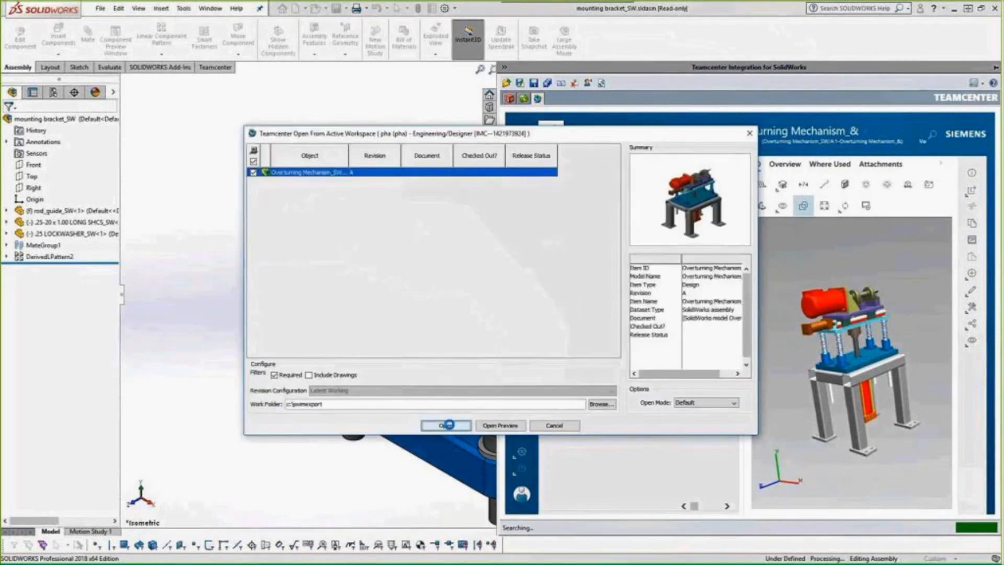
pyautogui.click(448, 425)
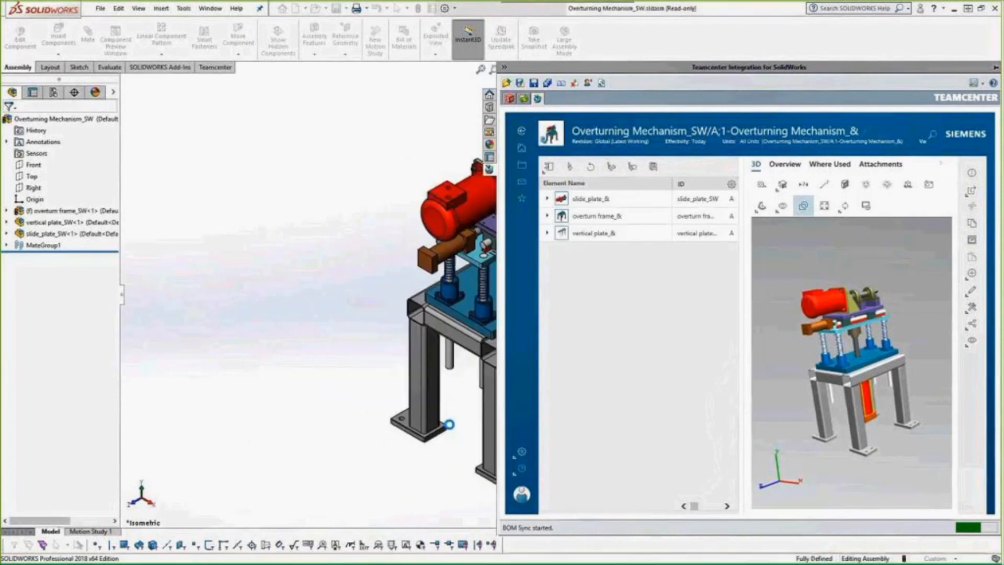
pyautogui.click(324, 279)
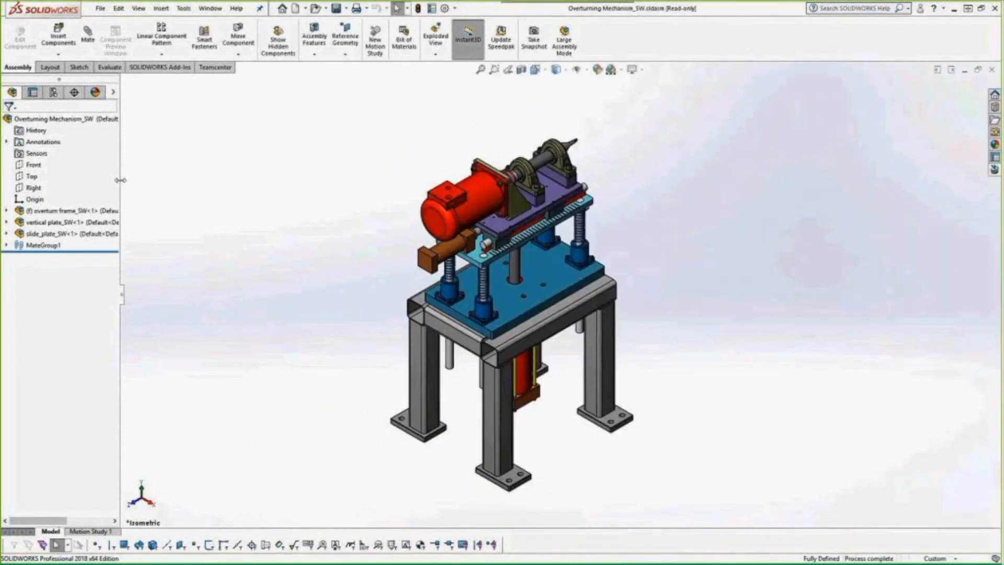
# Step: Start a Teamcenter Save As for the first mounting bracket in the overturn frame, without managing its additional configurations
pyautogui.moveTo(121, 185); pyautogui.dragTo(224, 196)
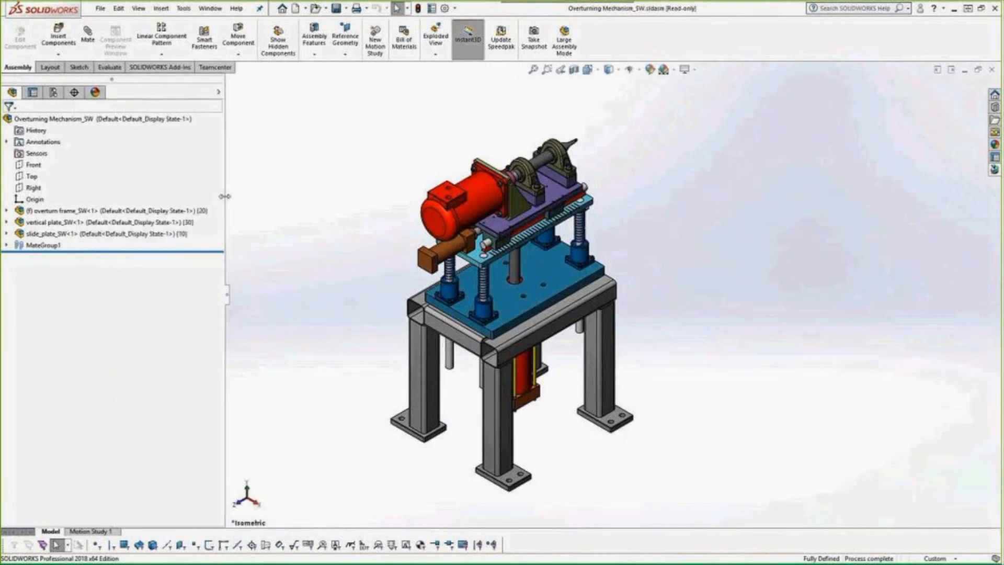
pyautogui.click(6, 210)
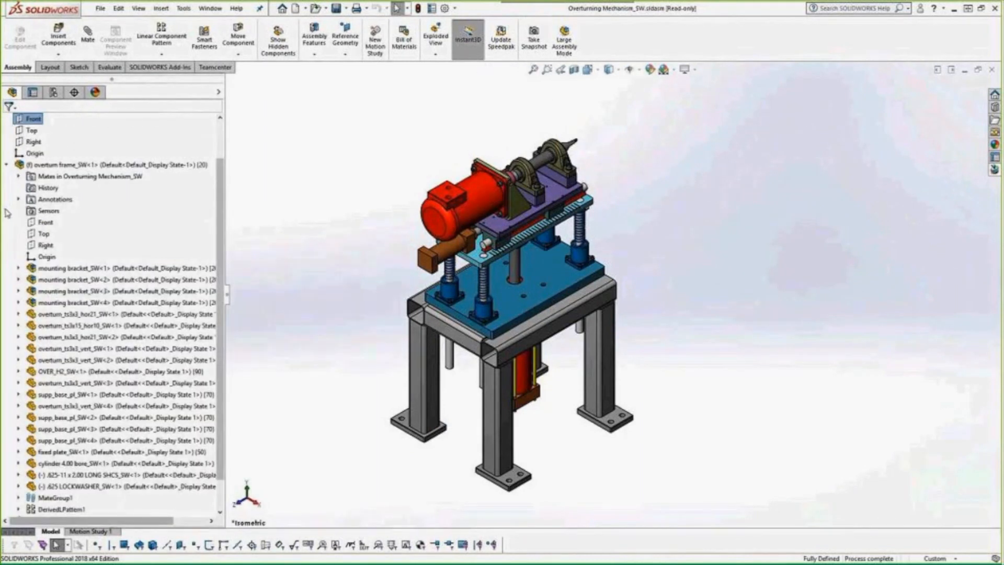
pyautogui.rightClick(50, 270)
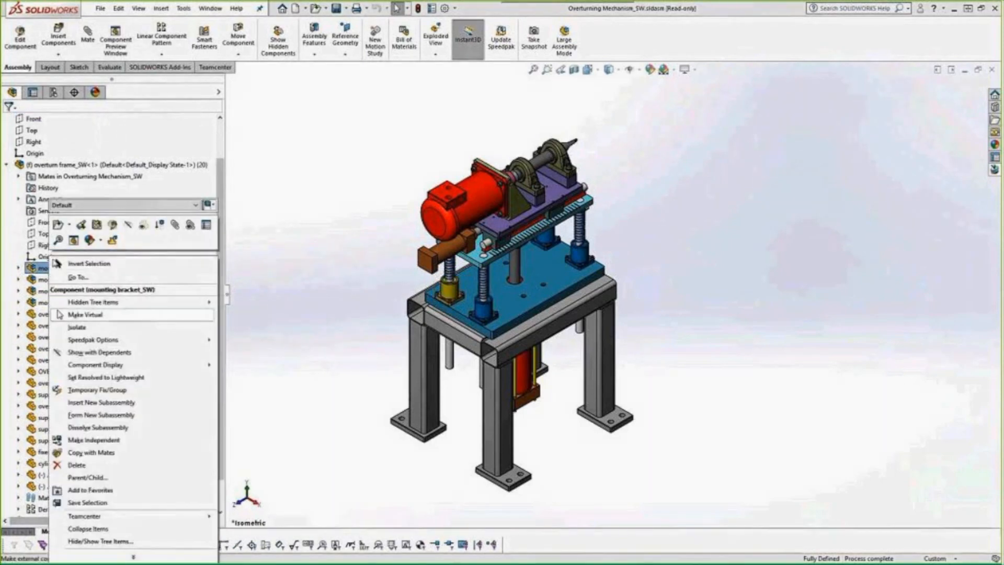
pyautogui.moveTo(107, 518)
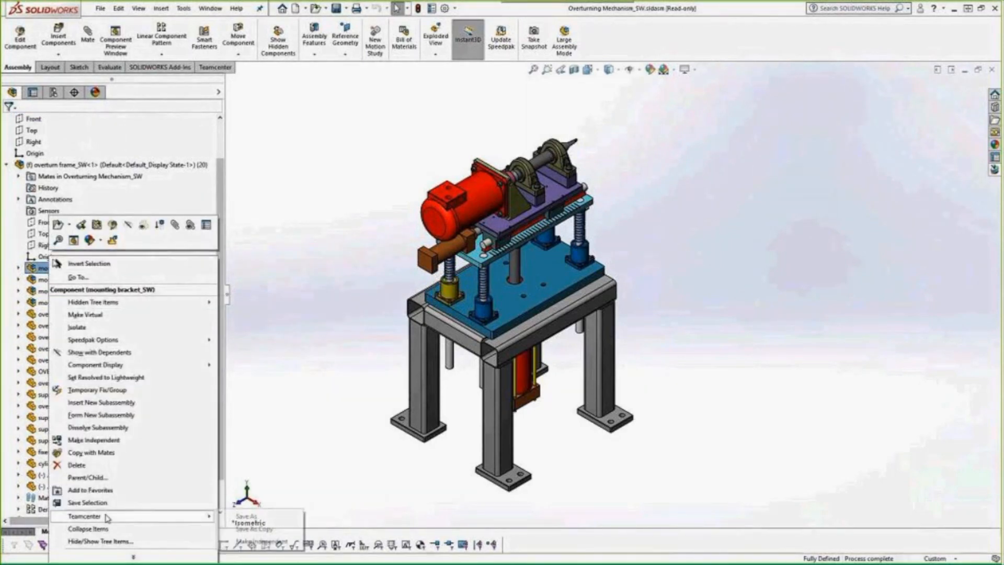
pyautogui.click(247, 516)
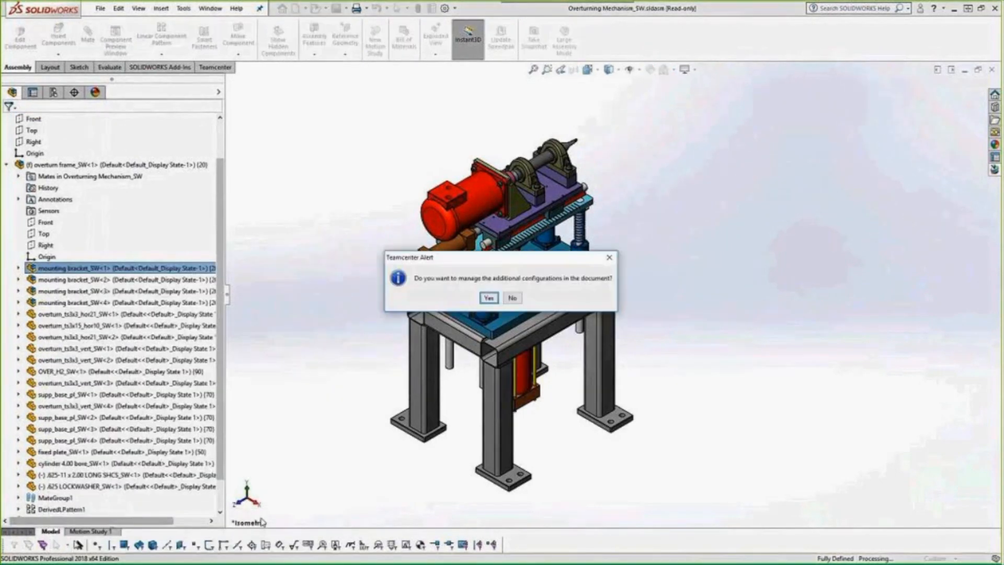
pyautogui.click(512, 298)
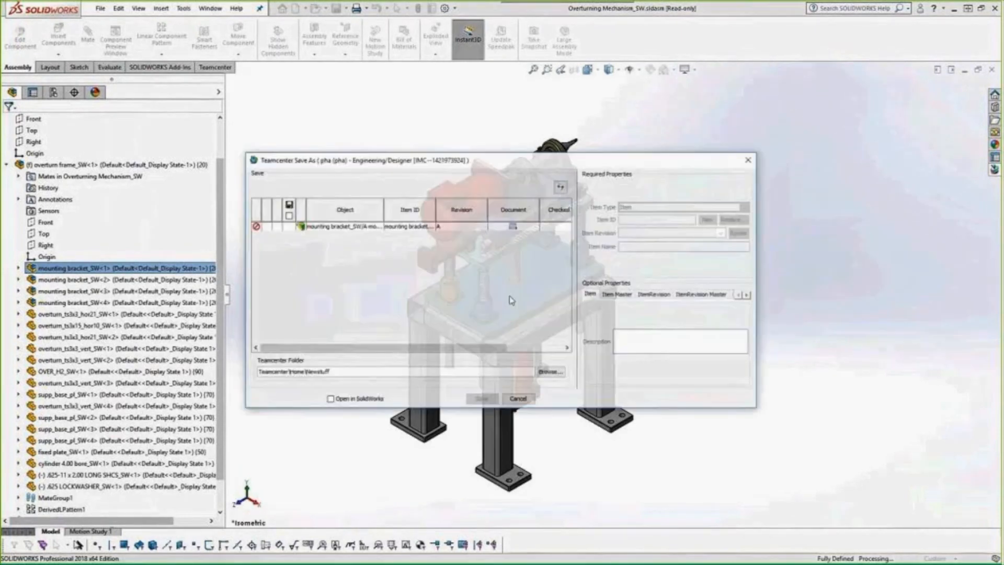
# Step: Assign the item ID mounting bracket_copy_SW to the mounting bracket copy
pyautogui.write('_copy_SW')
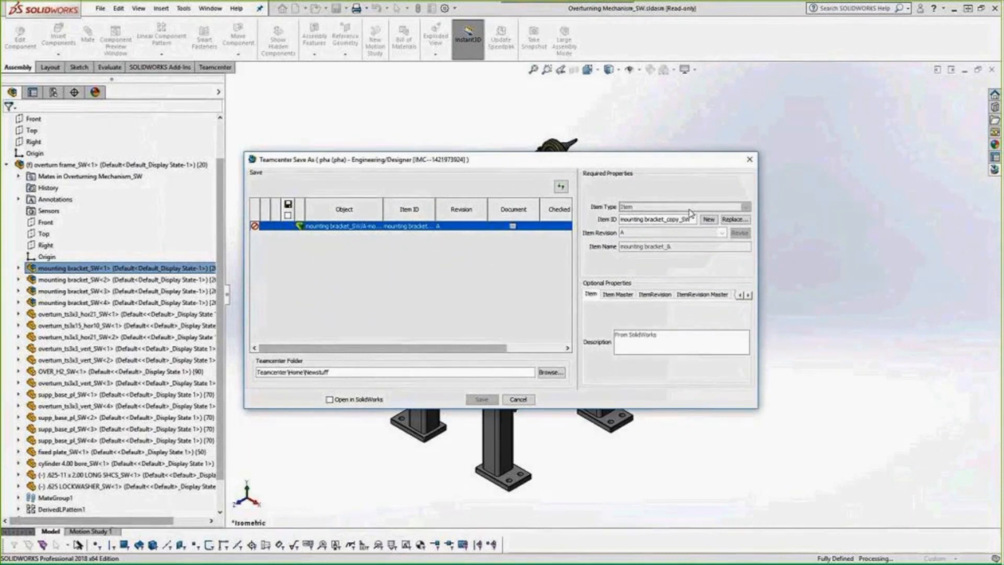
pyautogui.click(593, 271)
pyautogui.click(472, 297)
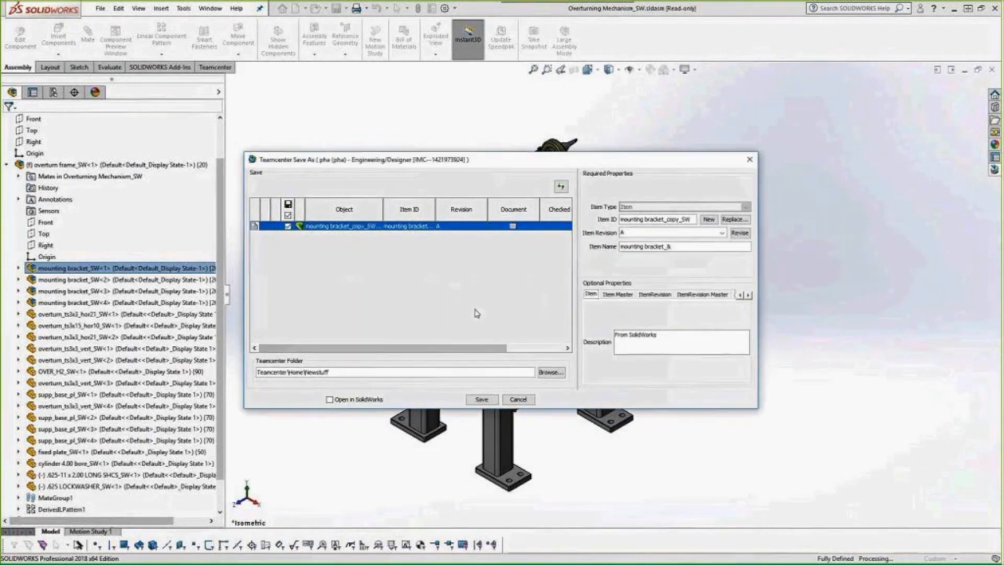
# Step: Save the mounting bracket copy to Teamcenter with the option to open it in SolidWorks
pyautogui.click(330, 400)
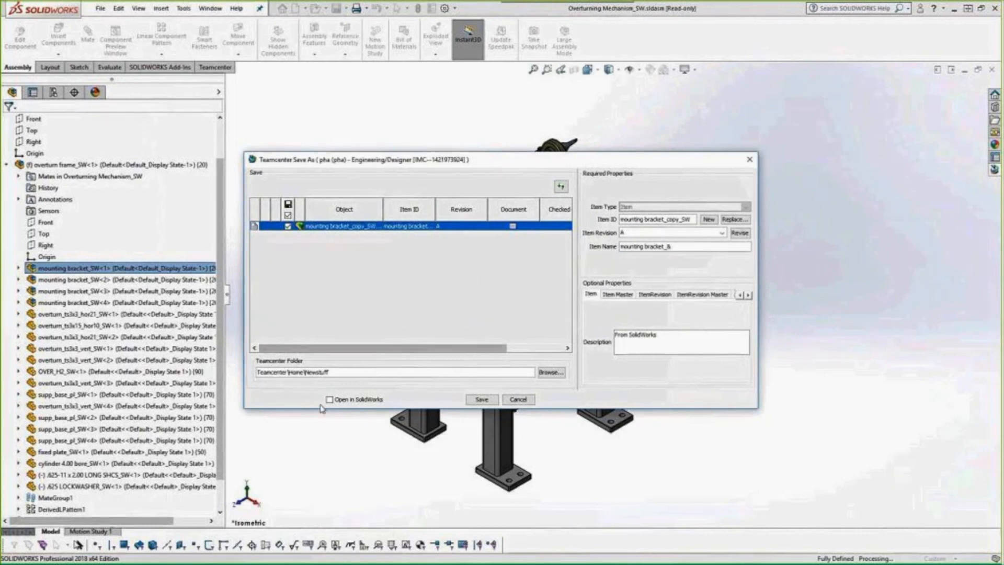
pyautogui.click(482, 400)
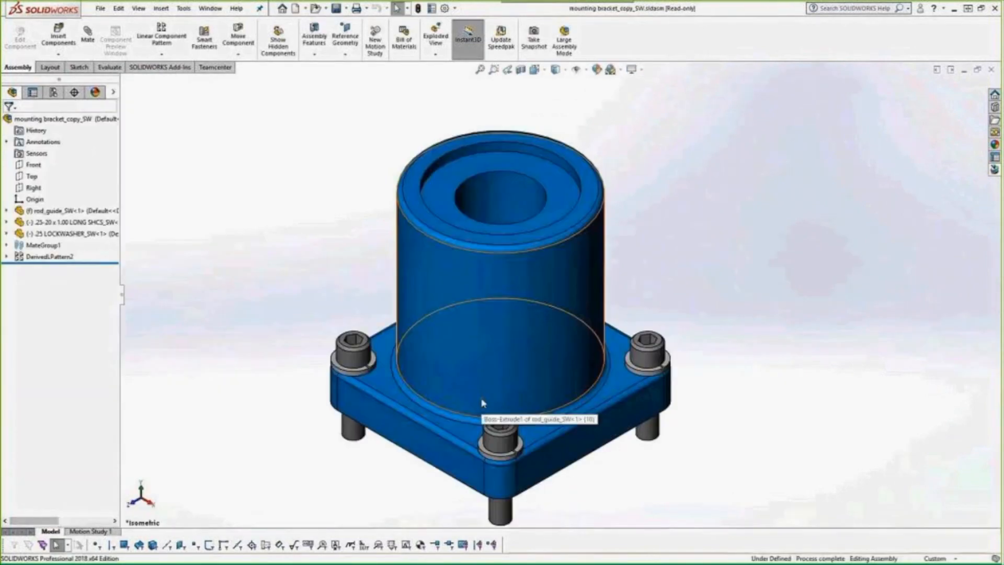
# Step: Start Replace Model for the .25-20 x 1.00 LONG SHCS screw in the bracket copy and search Teamcenter for *LONG SHCS*
pyautogui.click(354, 349)
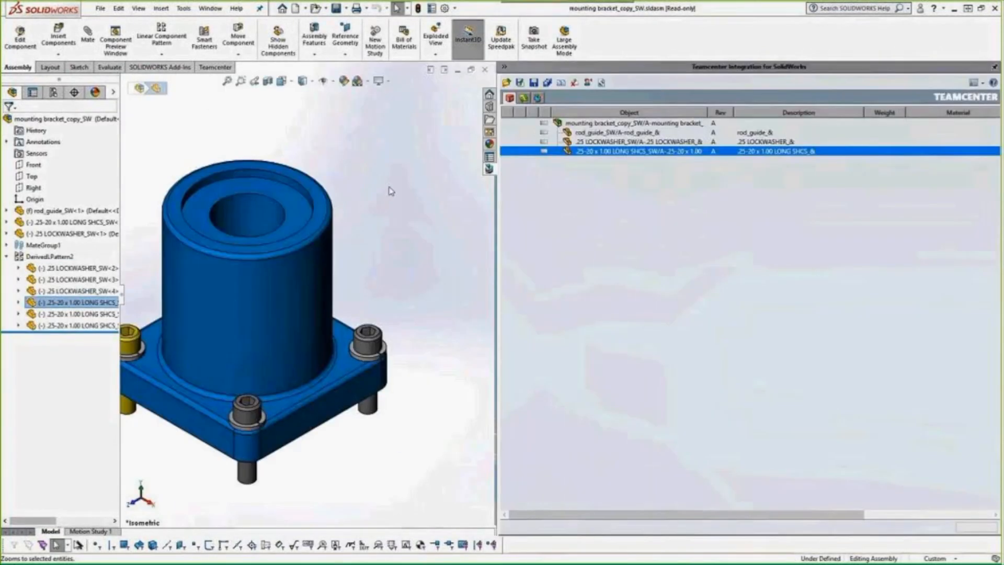
pyautogui.click(55, 292)
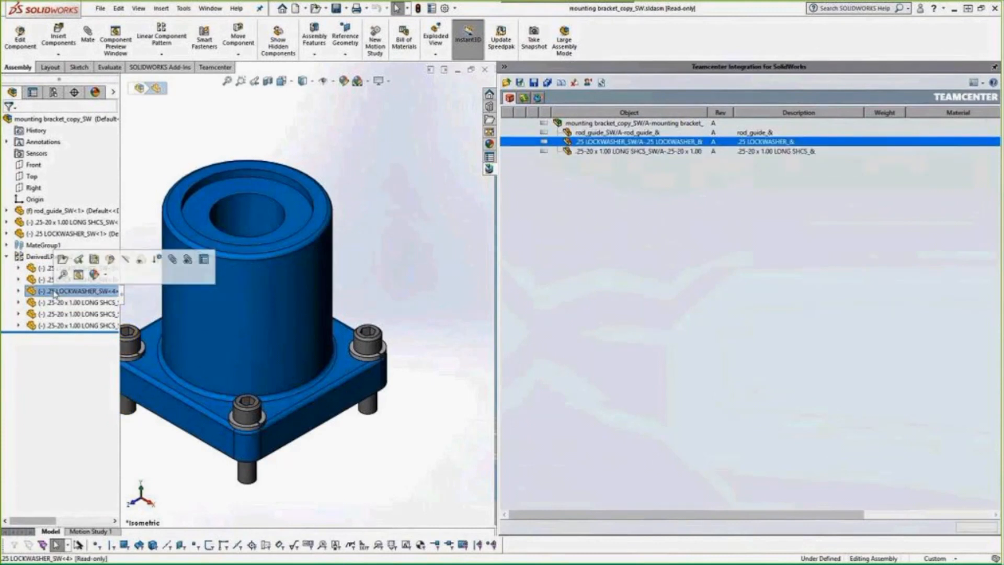
pyautogui.click(56, 302)
pyautogui.rightClick(617, 153)
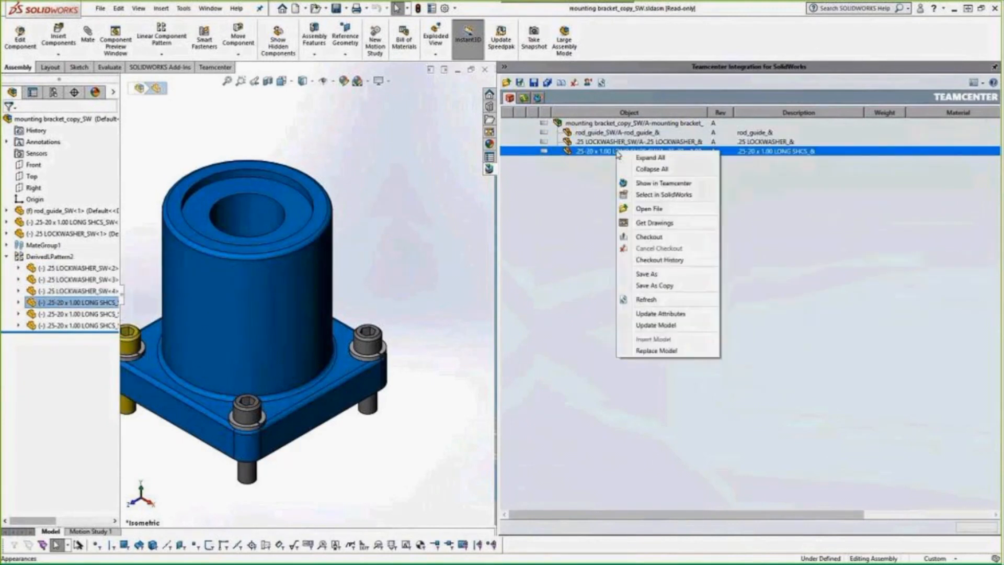
pyautogui.click(647, 351)
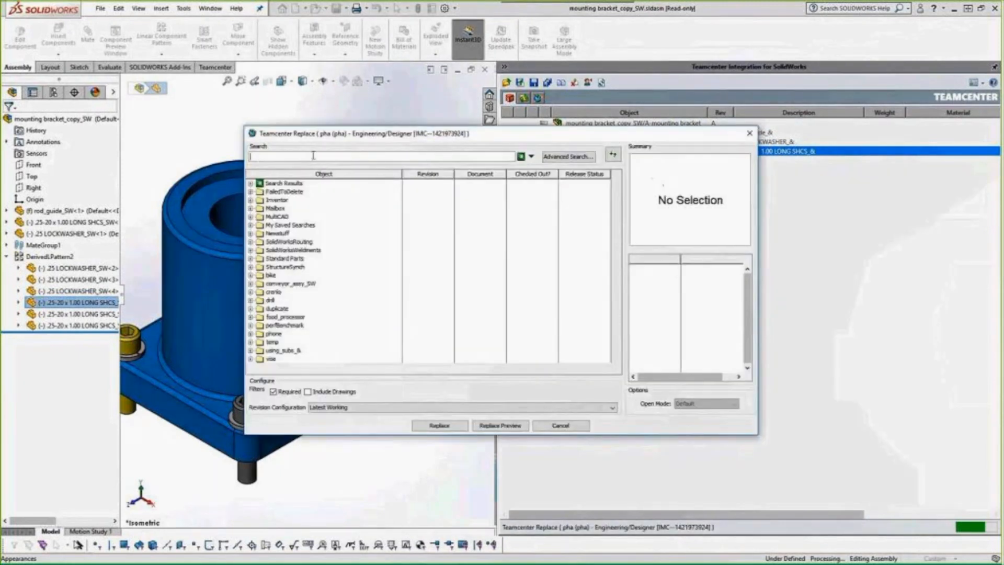
pyautogui.write('*LONG S')
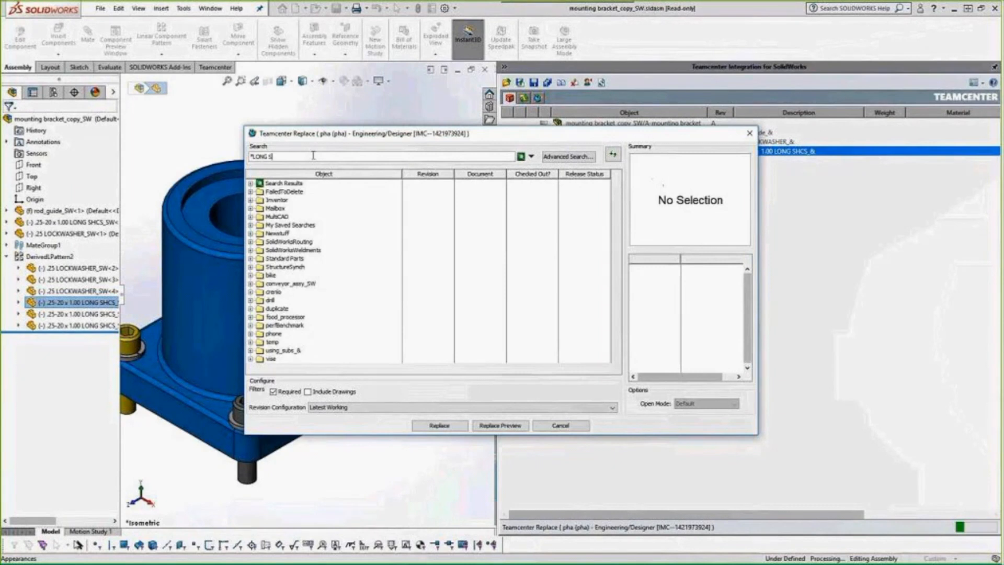
pyautogui.write('HCS*')
pyautogui.press('Return')
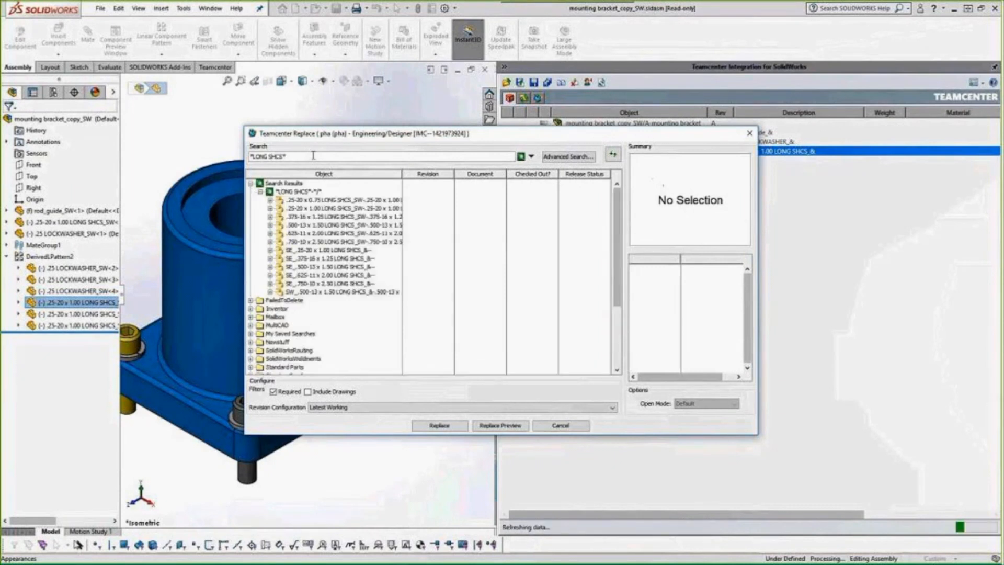
# Step: Replace all instances of the screw with .25-20 x 0.75 LONG SHCS_SW, matching configurations by name and re-attaching mates
pyautogui.moveTo(402, 174); pyautogui.dragTo(505, 188)
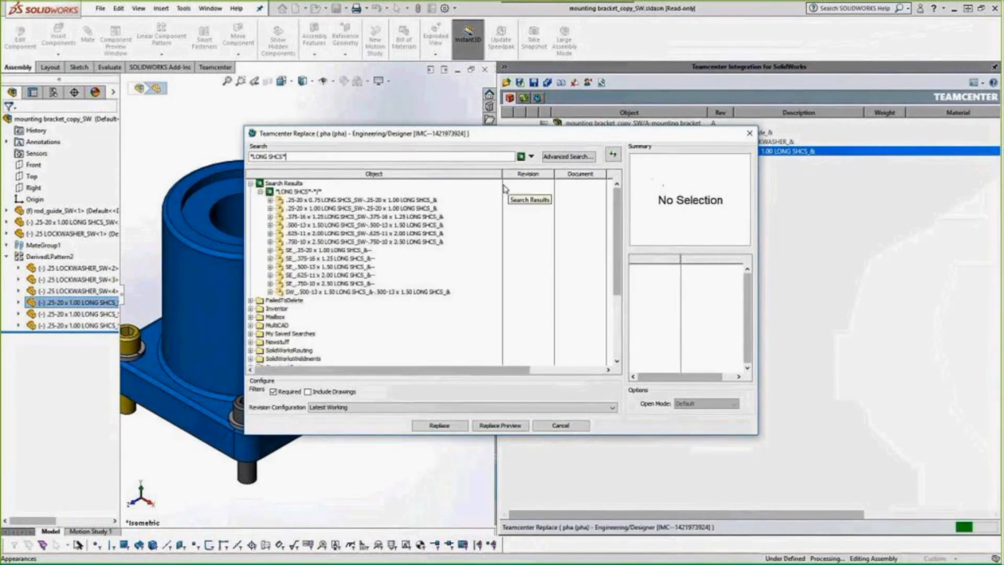
pyautogui.click(308, 201)
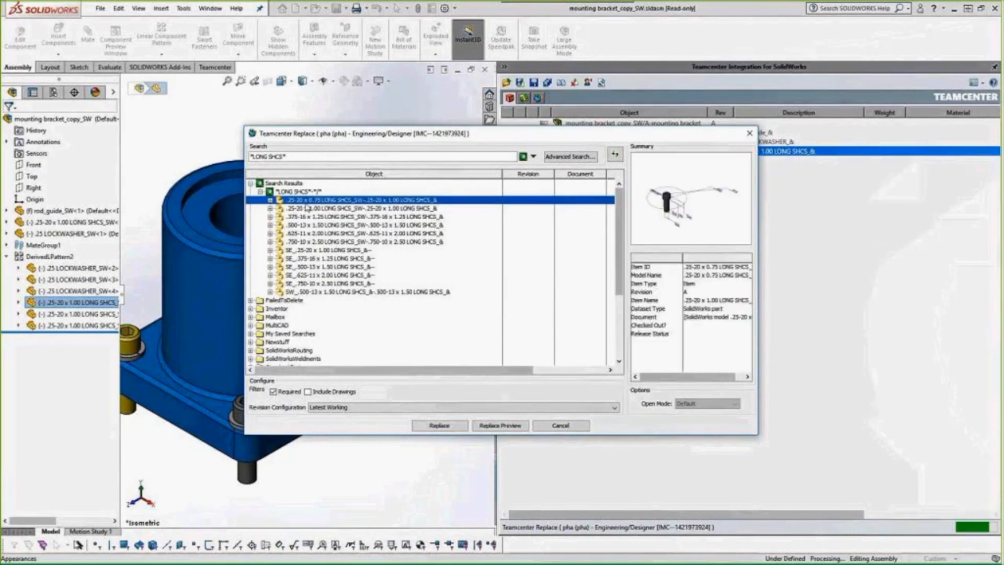
pyautogui.click(440, 426)
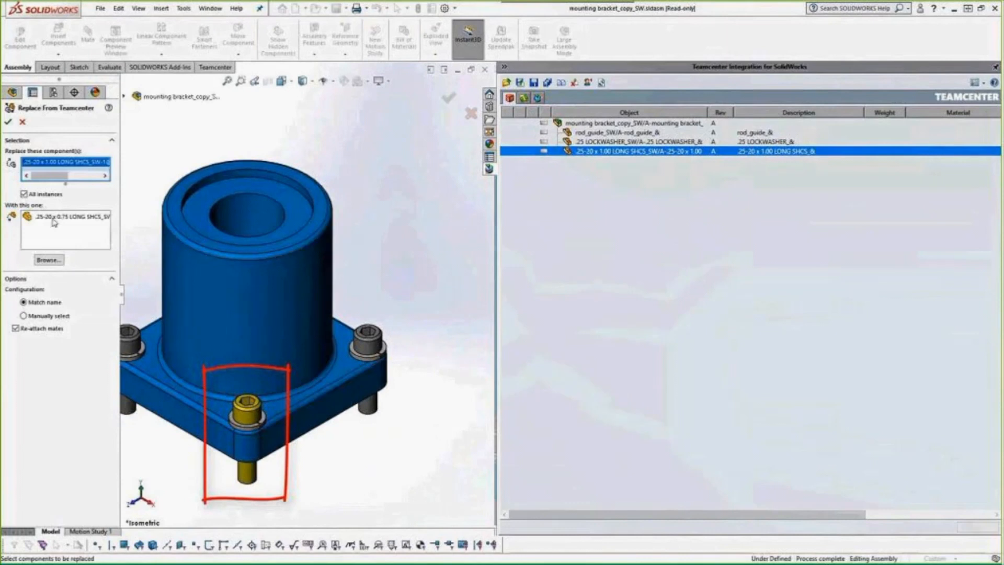
pyautogui.click(52, 218)
pyautogui.click(8, 122)
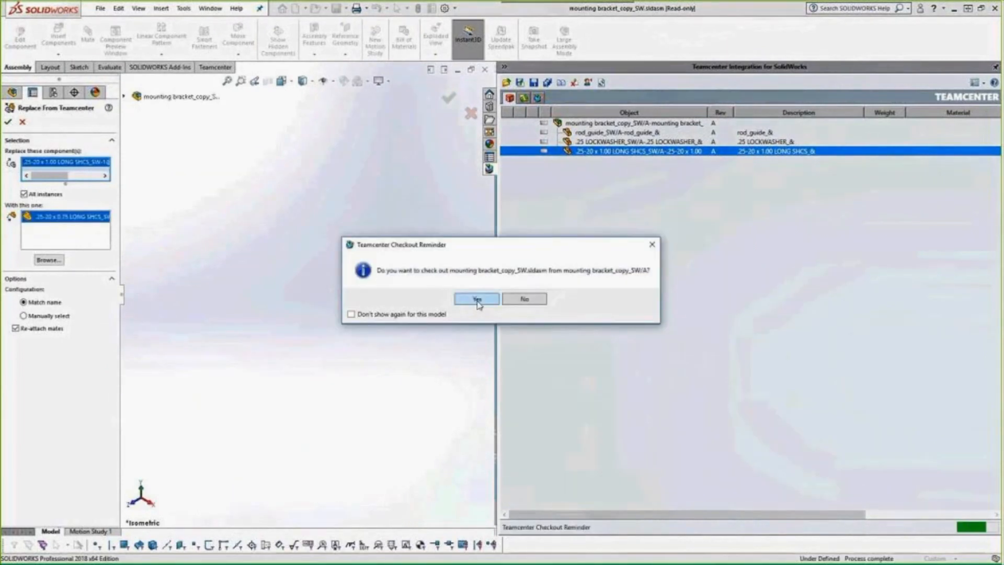
# Step: Check out the mounting bracket copy from Teamcenter with the comment "replacing screws"
pyautogui.click(477, 299)
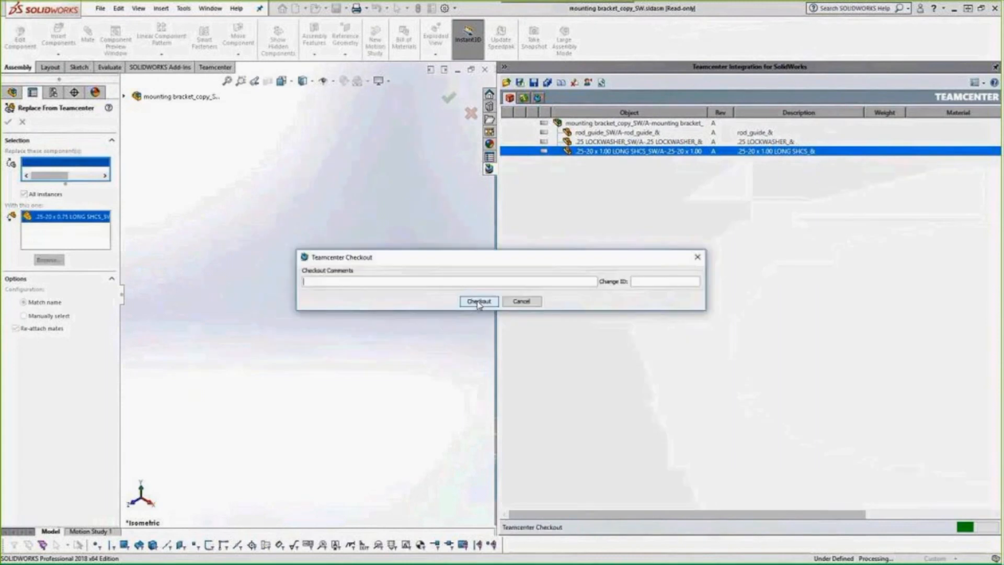
pyautogui.click(437, 281)
pyautogui.write('replacing screws')
pyautogui.click(479, 301)
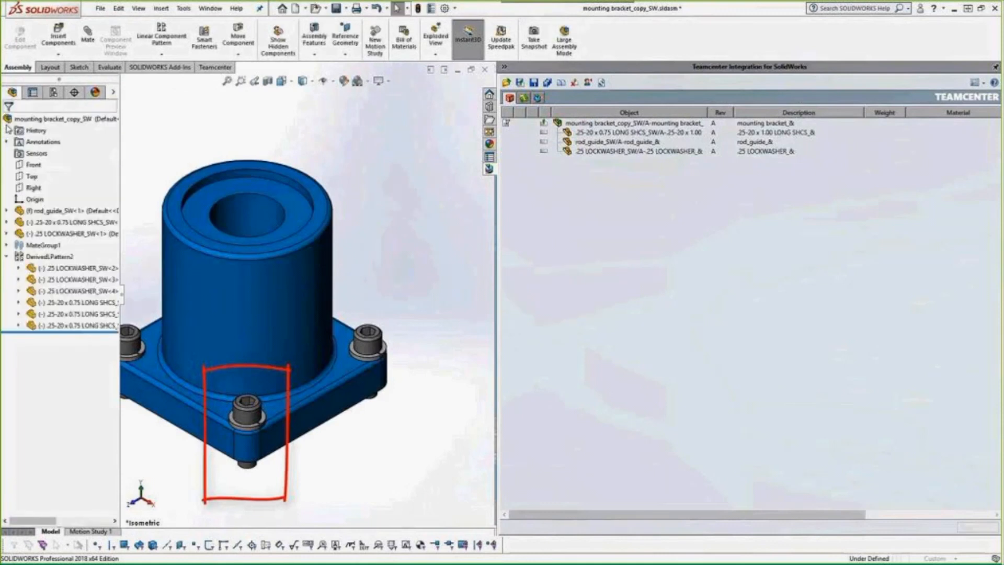
# Step: Switch to the Overturning Mechanism assembly and decline checking it out
pyautogui.keyDown('ctrl'); pyautogui.moveTo(197, 268); pyautogui.dragTo(287, 273, button='middle'); pyautogui.keyUp('ctrl')
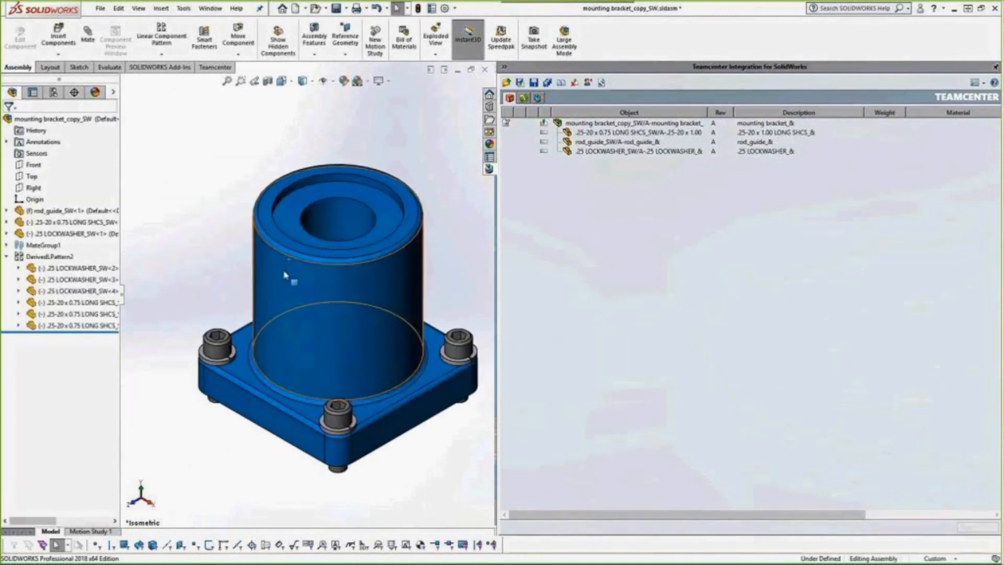
pyautogui.moveTo(121, 283); pyautogui.dragTo(141, 283)
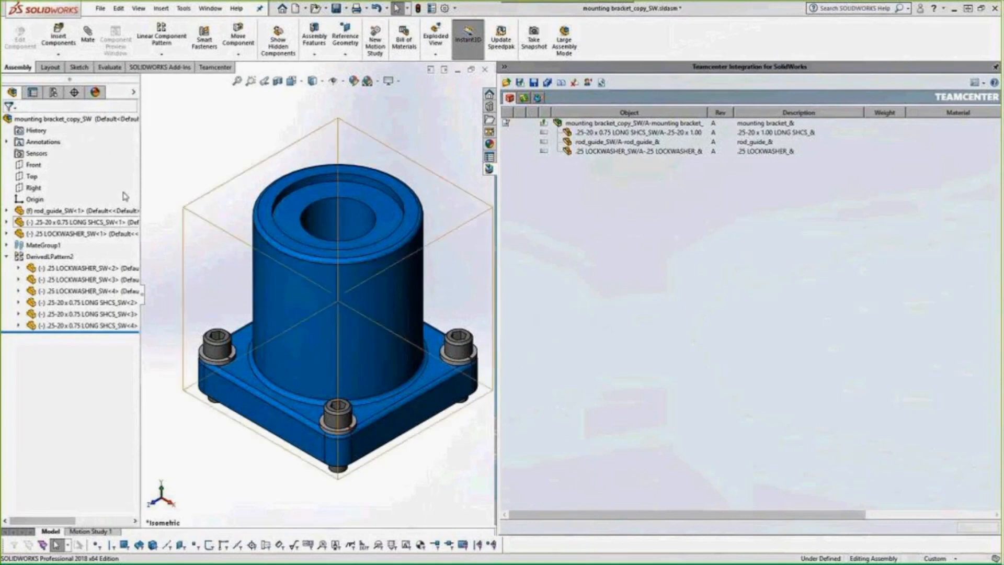
pyautogui.click(205, 8)
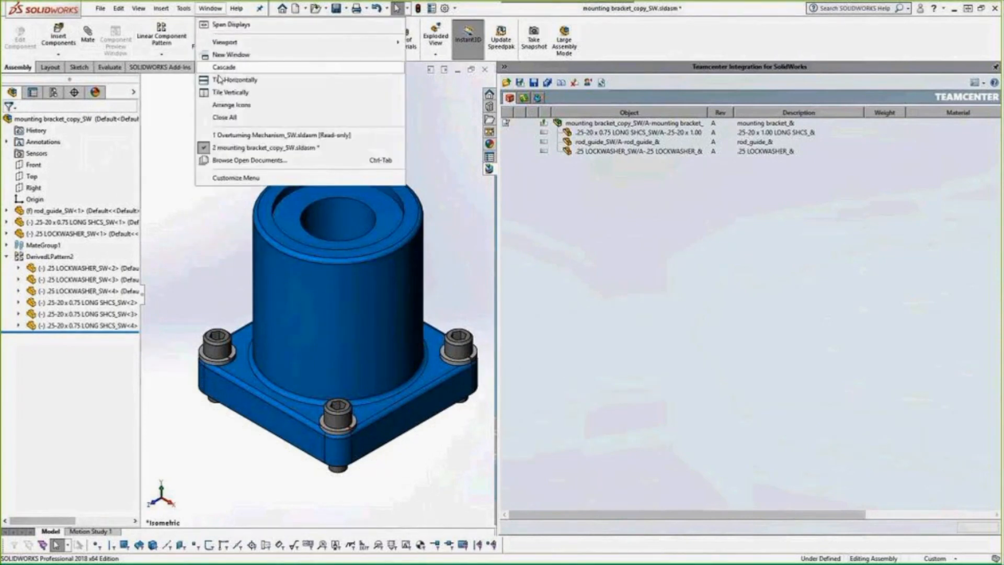
pyautogui.click(225, 135)
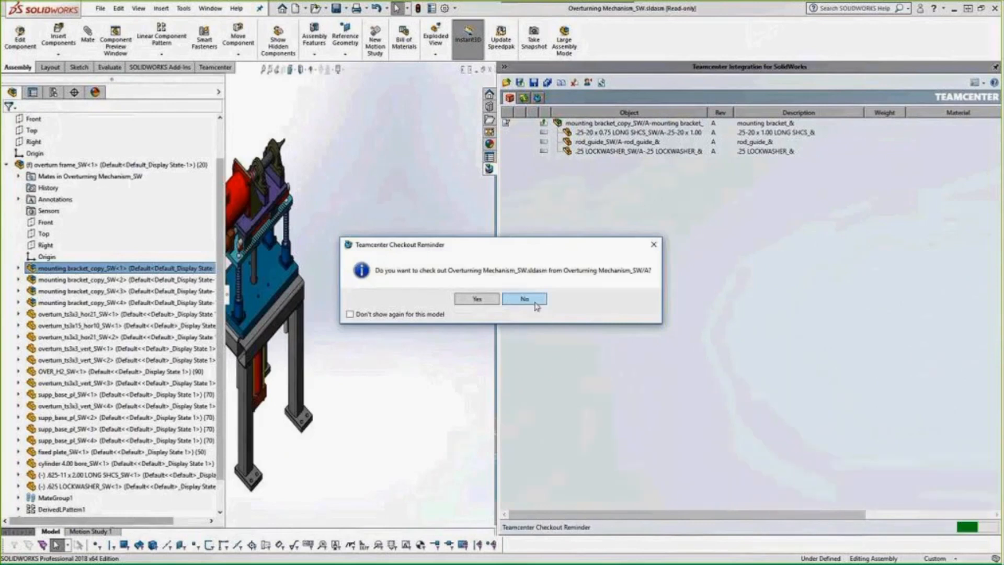
pyautogui.click(525, 299)
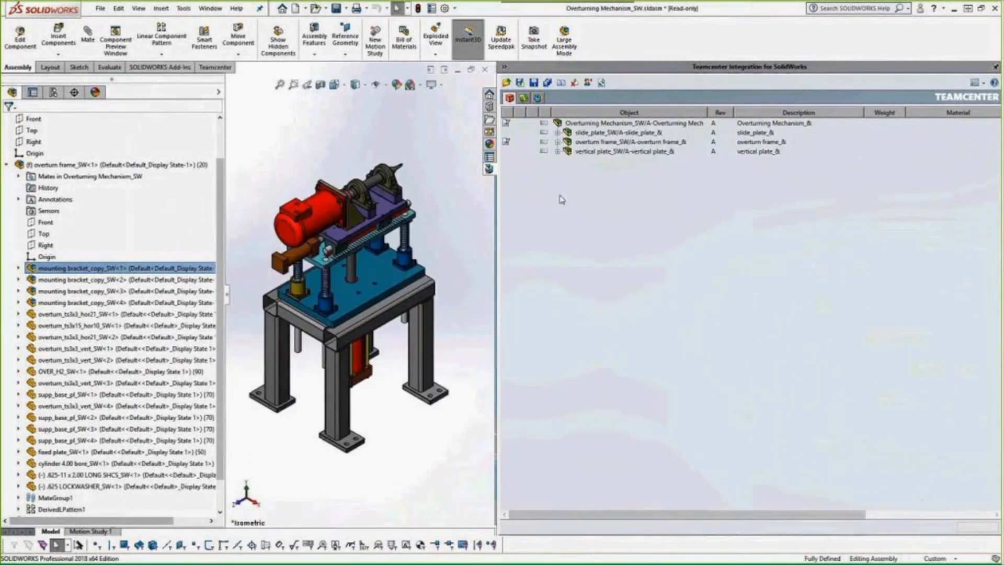
# Step: Expand the complete Overturning Mechanism structure in the Teamcenter integration and refresh its status
pyautogui.rightClick(586, 124)
pyautogui.click(619, 130)
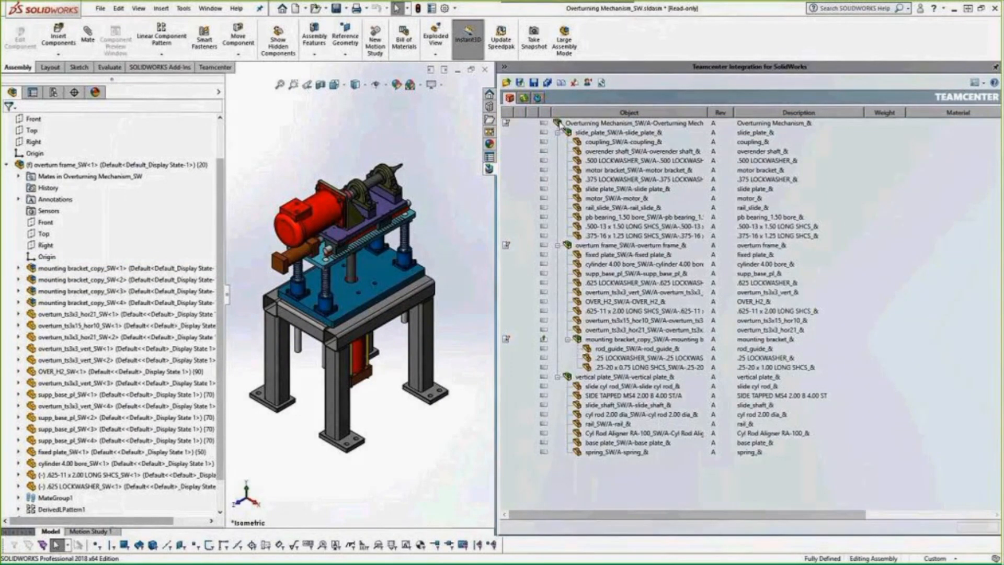
pyautogui.click(602, 83)
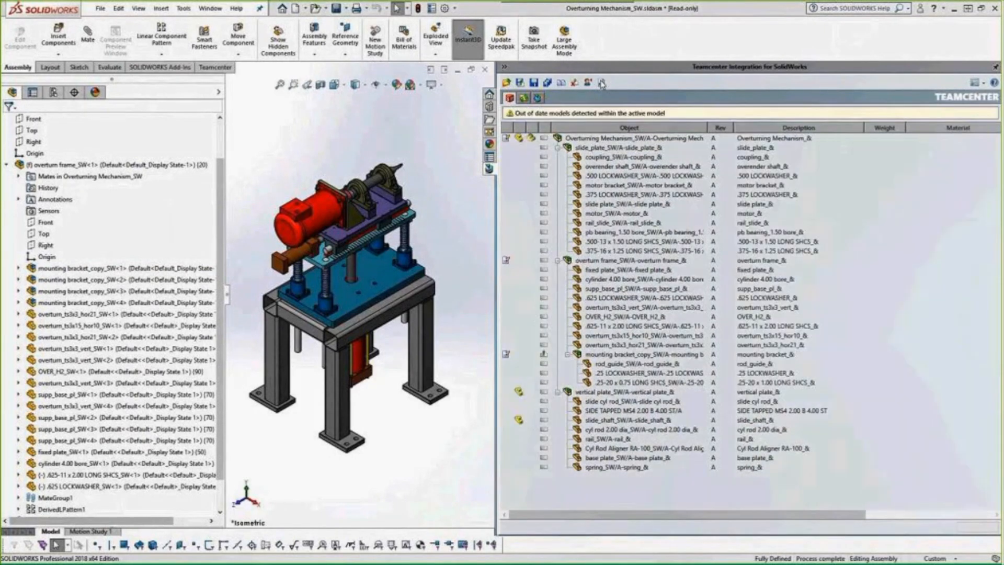
# Step: Select all out-of-date models in the Overturning Mechanism structure and start Update Model for them
pyautogui.click(593, 114)
pyautogui.rightClick(599, 138)
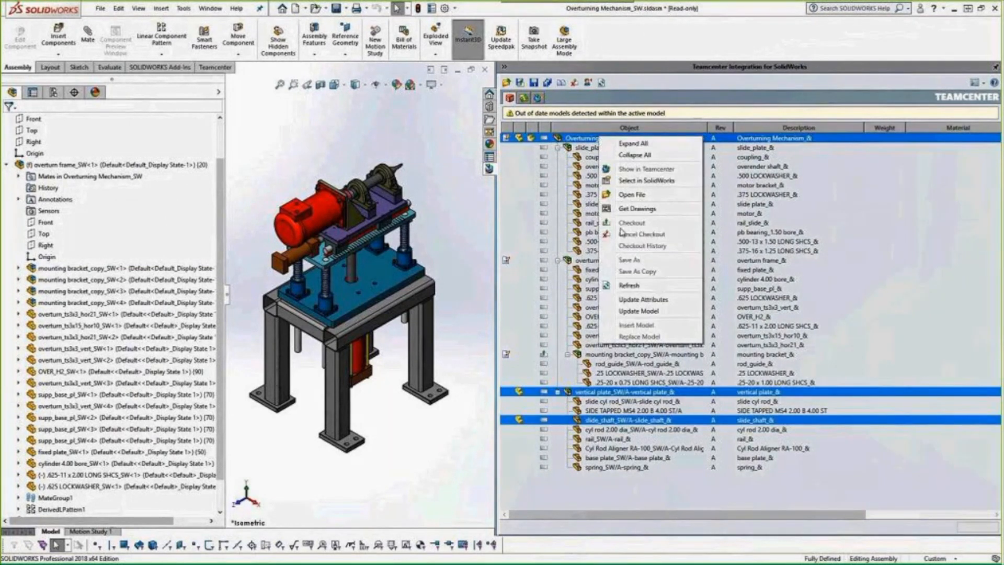
pyautogui.click(630, 311)
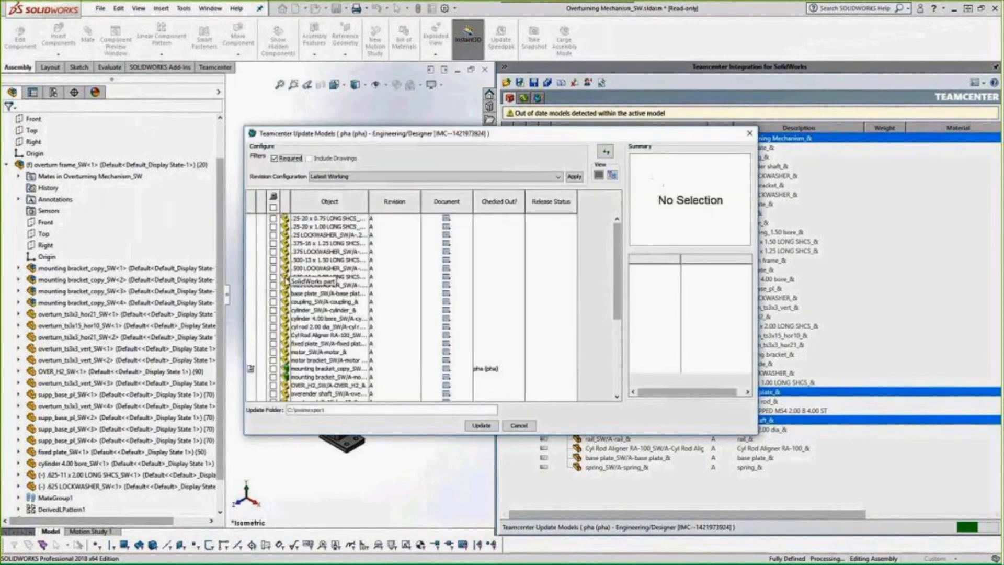
# Step: Review the Overturning Mechanism, slide shaft and vertical plate entries, then update the marked models and save all pending modifications
pyautogui.scroll(-8, 287, 296)
pyautogui.click(287, 297)
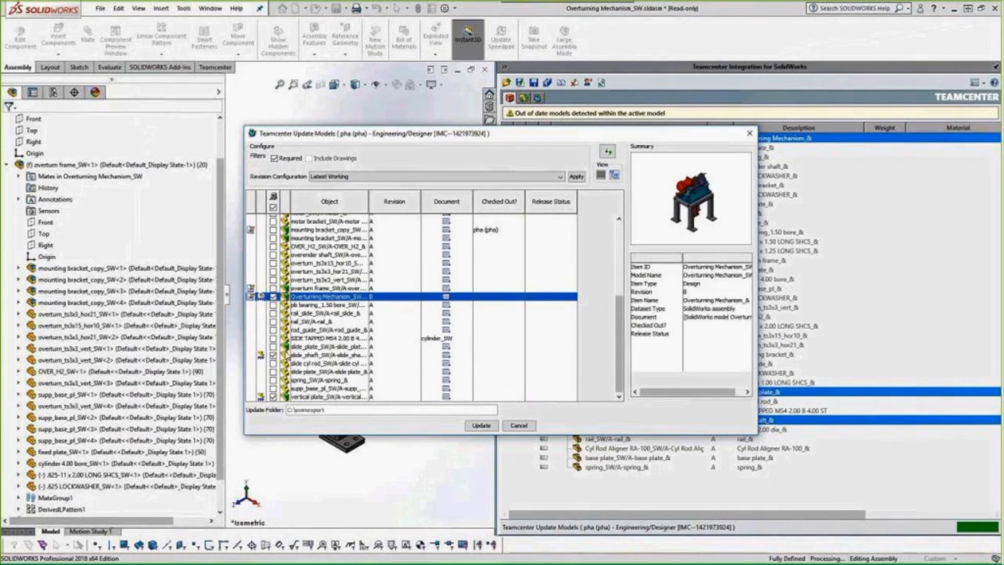
pyautogui.click(288, 355)
pyautogui.click(291, 397)
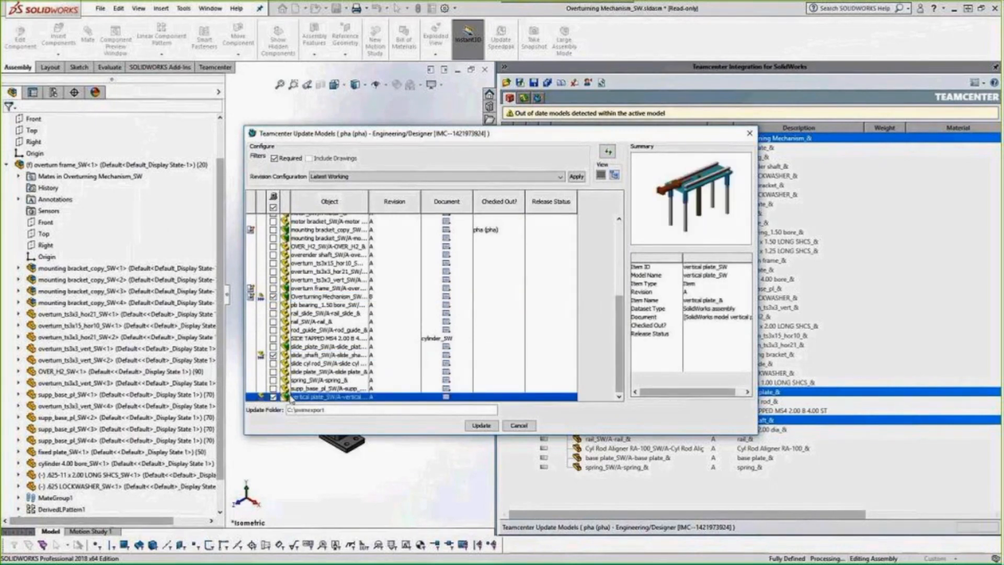
pyautogui.click(482, 426)
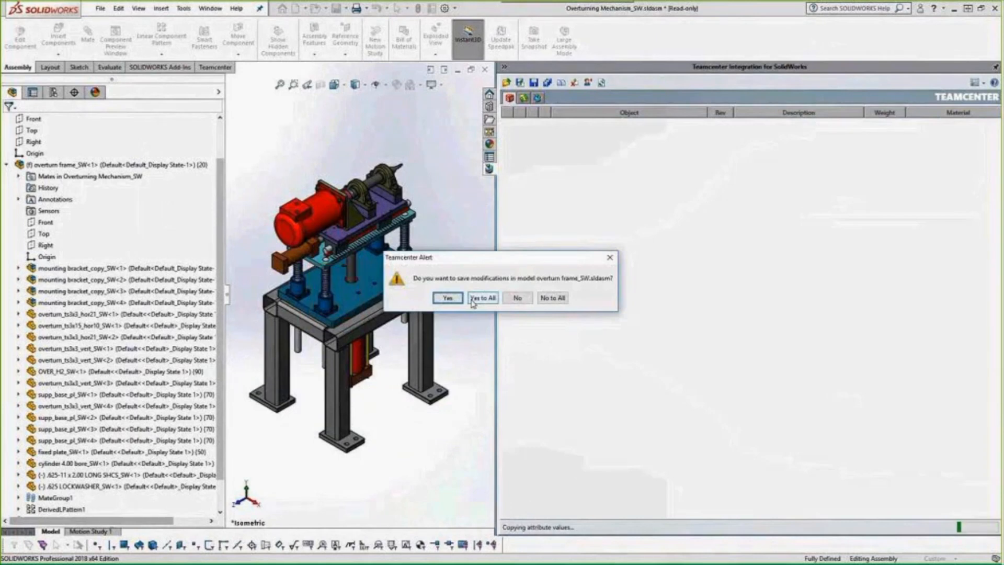
pyautogui.click(472, 302)
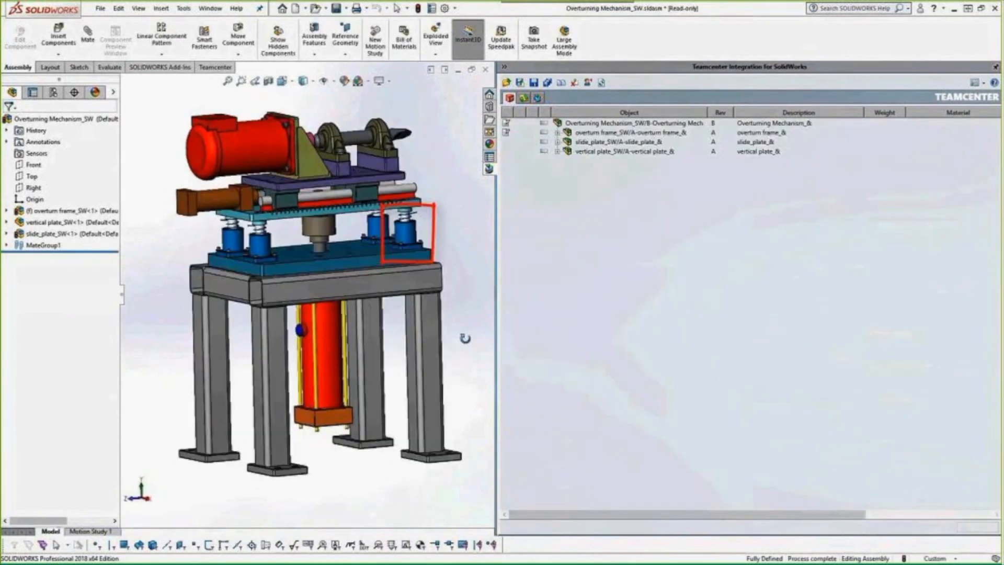
# Step: Create a drawing from the updated Overturning Mechanism assembly using the Drawing template and an A0 (ISO) sheet
pyautogui.moveTo(465, 338); pyautogui.dragTo(470, 343, button='middle')
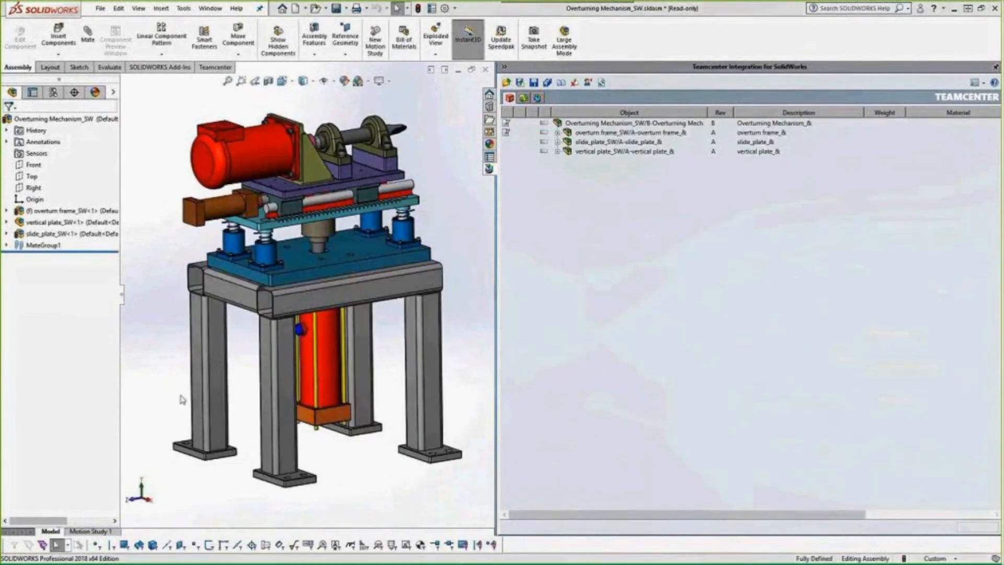
pyautogui.click(100, 8)
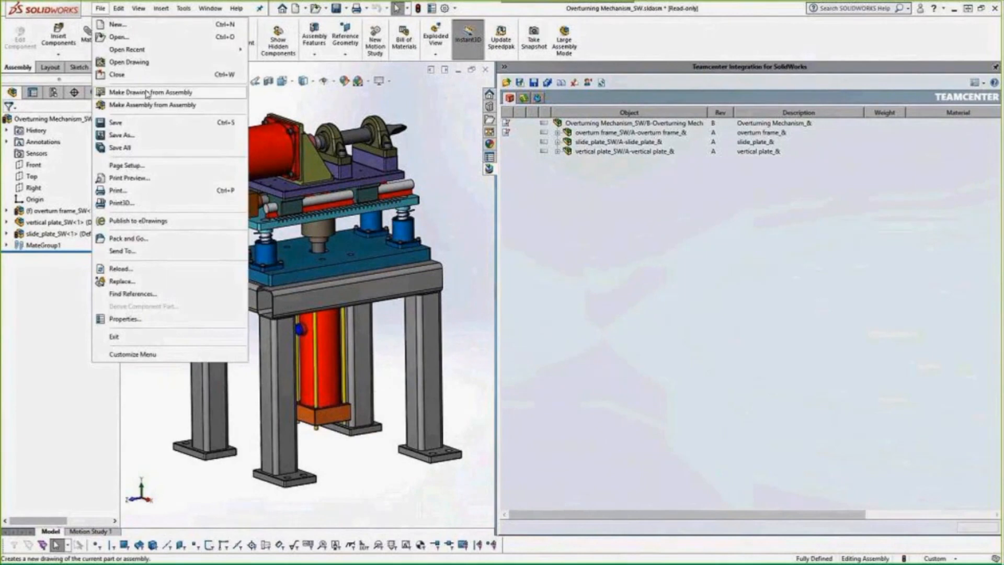
pyautogui.click(125, 93)
pyautogui.click(208, 205)
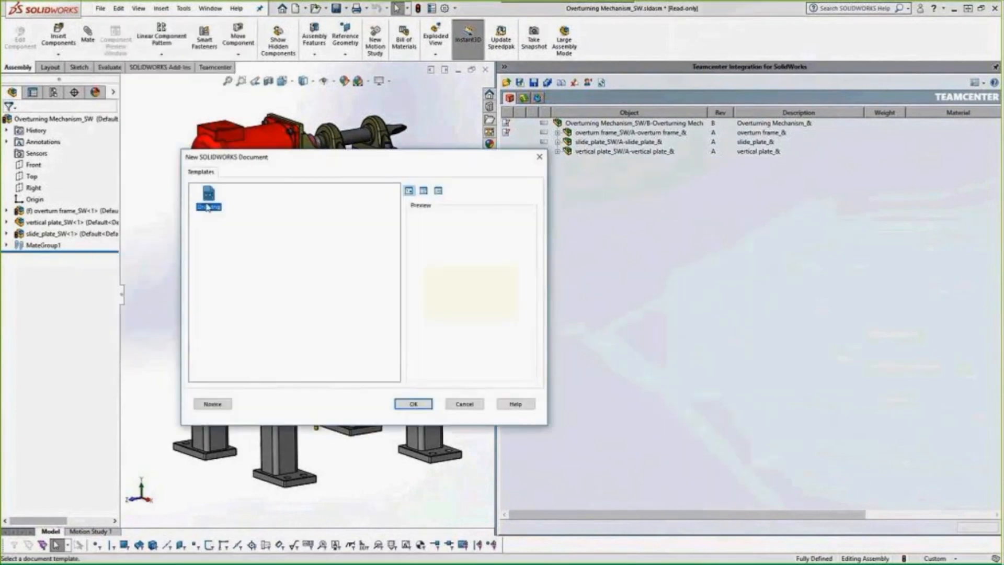
pyautogui.click(417, 407)
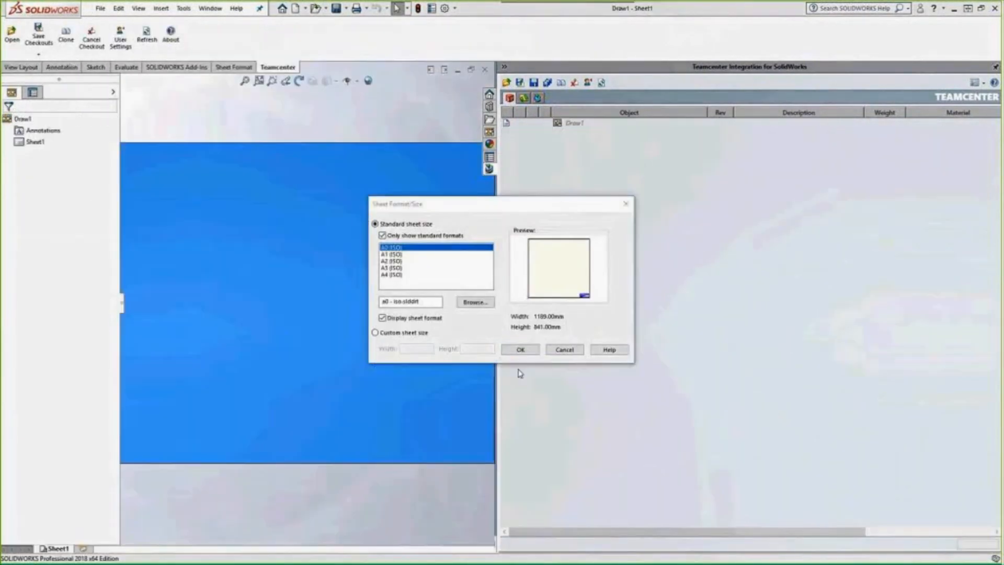
pyautogui.click(520, 348)
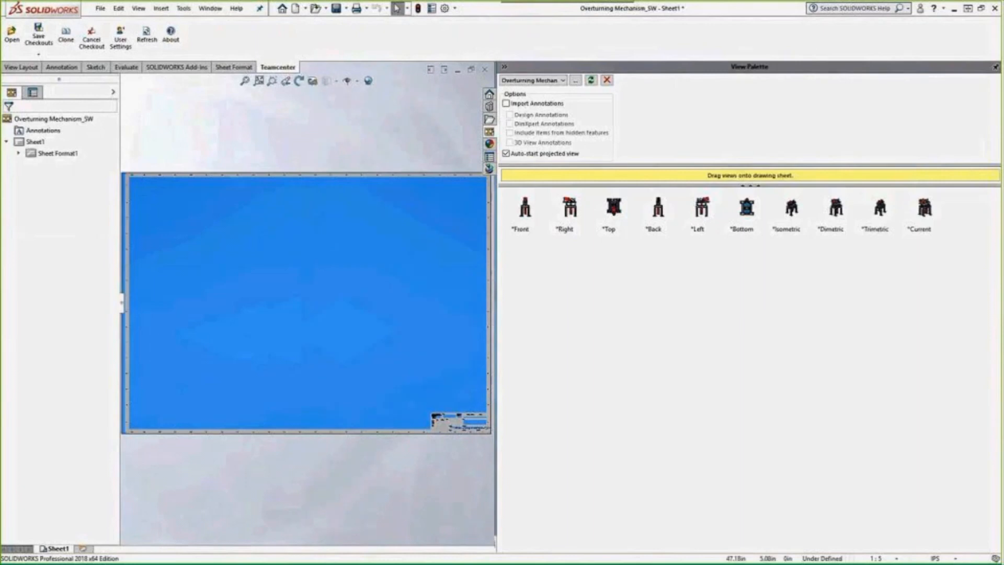
# Step: Place the assembly's front view near the sheet's upper-left corner and create the drawing in Teamcenter under item ID Overturning Mechanism_SW
pyautogui.moveTo(526, 208); pyautogui.dragTo(205, 239)
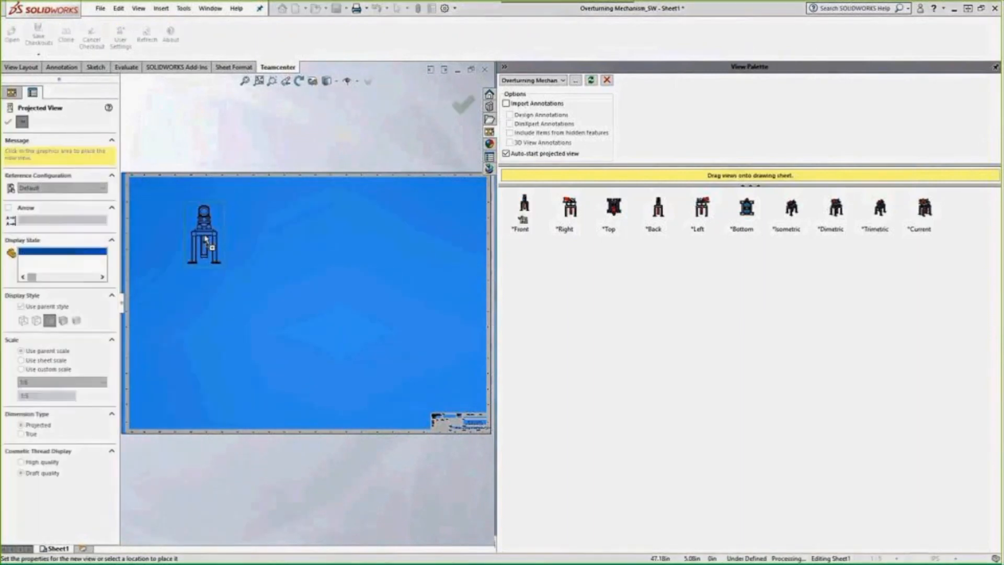
pyautogui.click(464, 305)
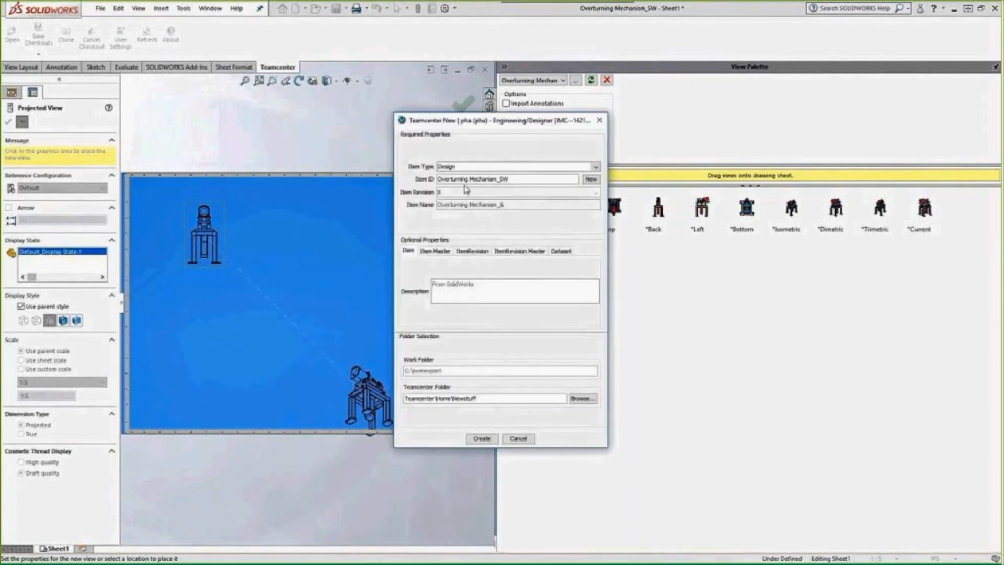
pyautogui.click(479, 440)
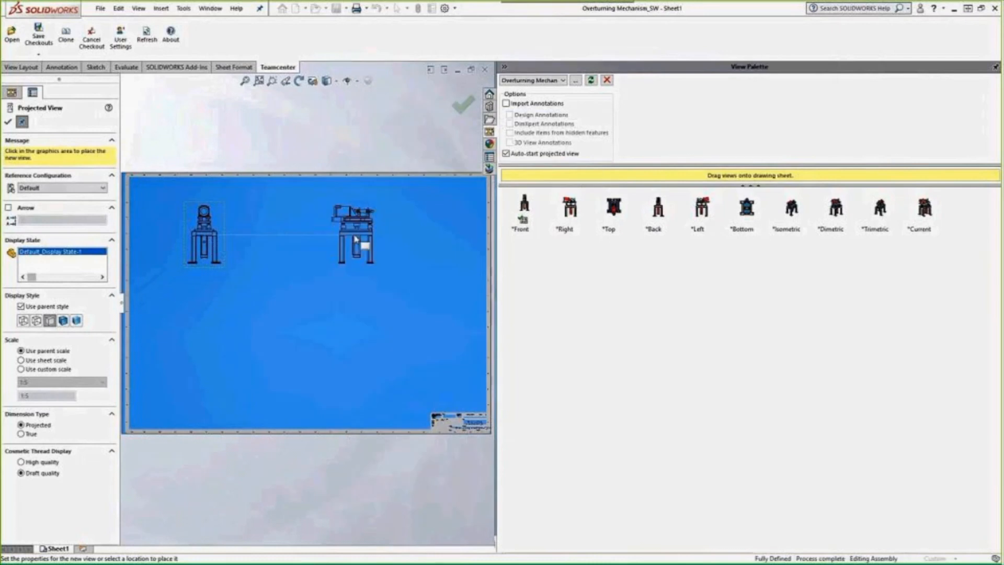
# Step: Place a projected side view near the sheet's upper-right corner and a projected plan view below the front view
pyautogui.click(411, 245)
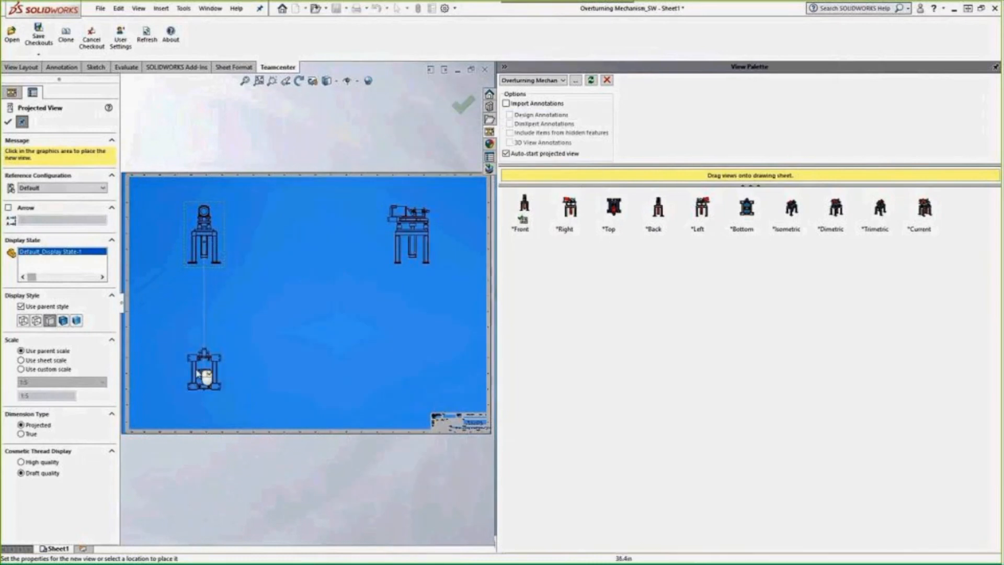
pyautogui.click(199, 374)
pyautogui.press('Escape')
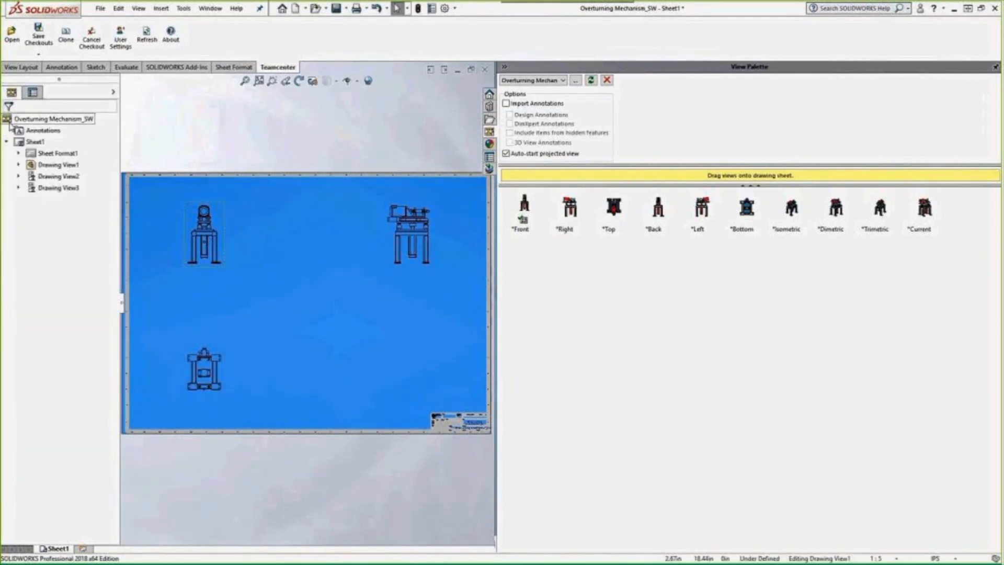
# Step: Add auto balloons around the front view with the balloon text set to Component Reference
pyautogui.click(211, 251)
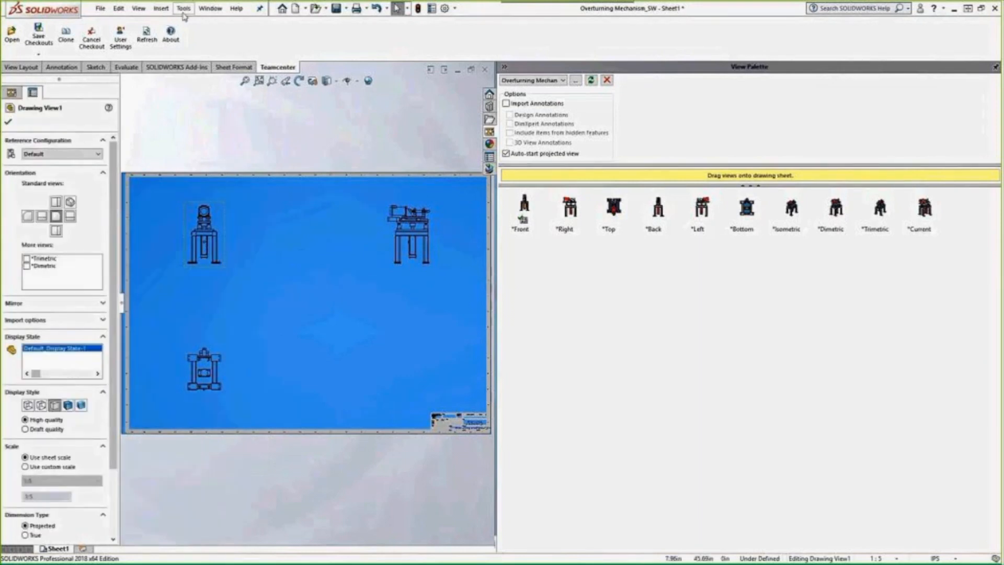
pyautogui.click(161, 8)
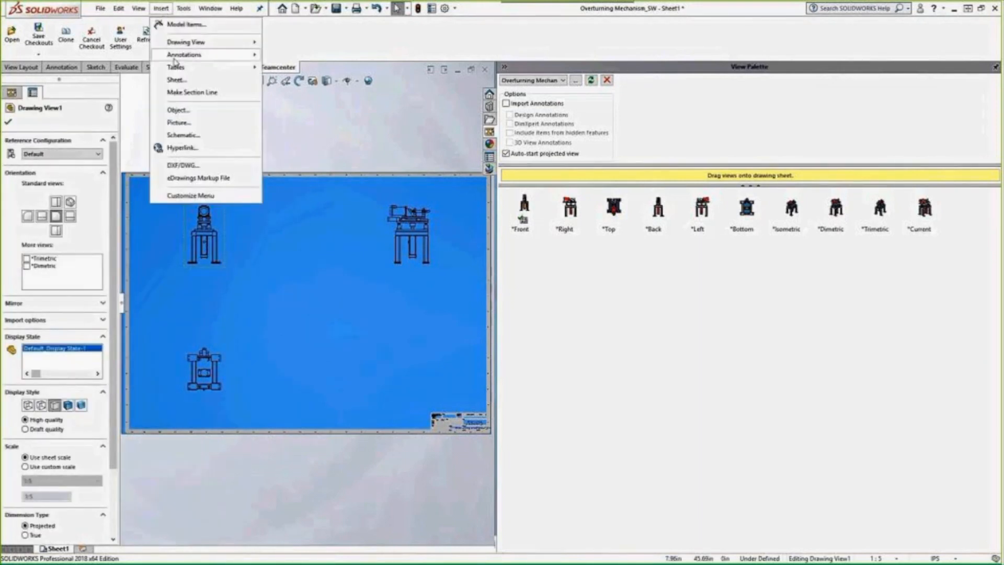
pyautogui.click(294, 110)
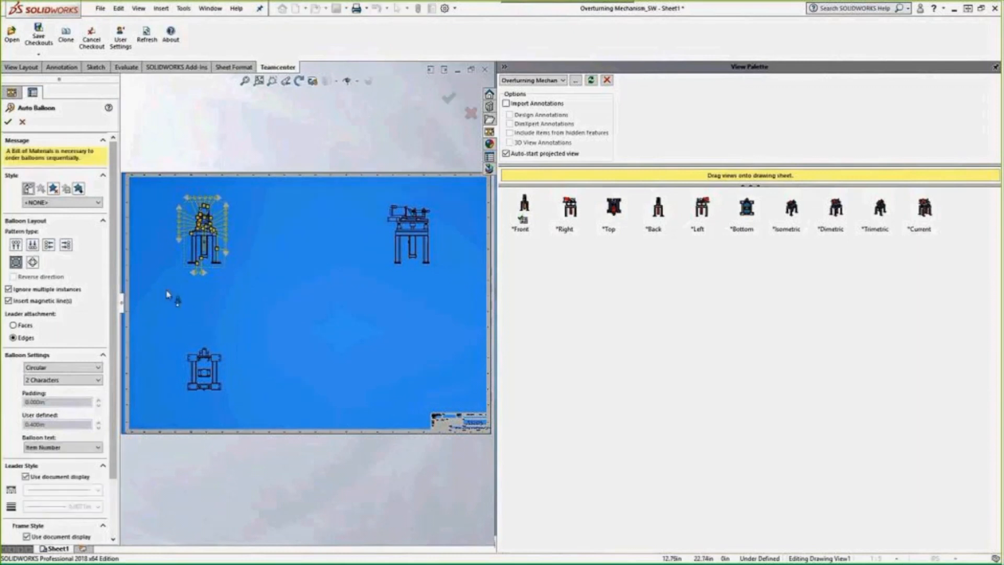
pyautogui.click(81, 448)
pyautogui.click(81, 453)
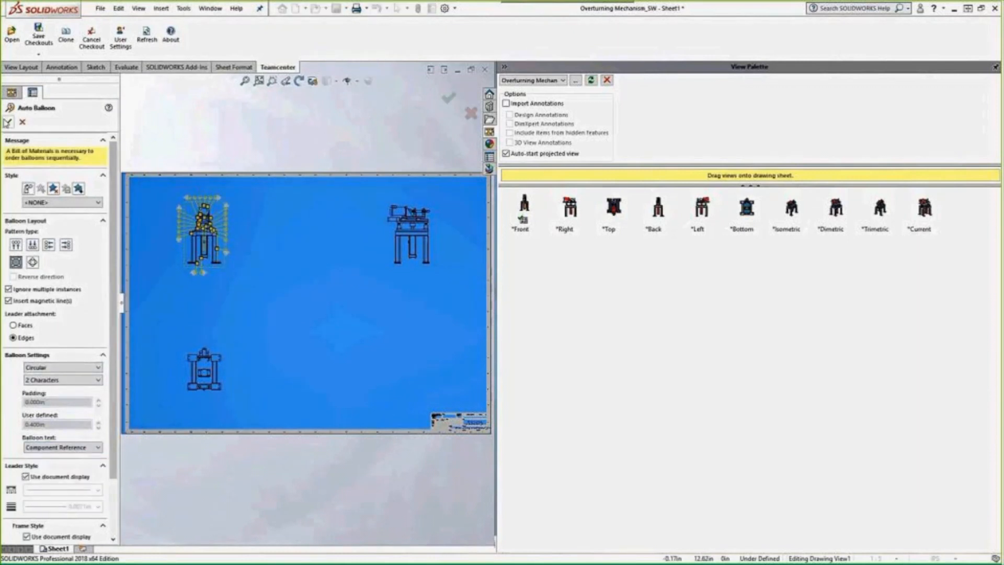
pyautogui.click(7, 121)
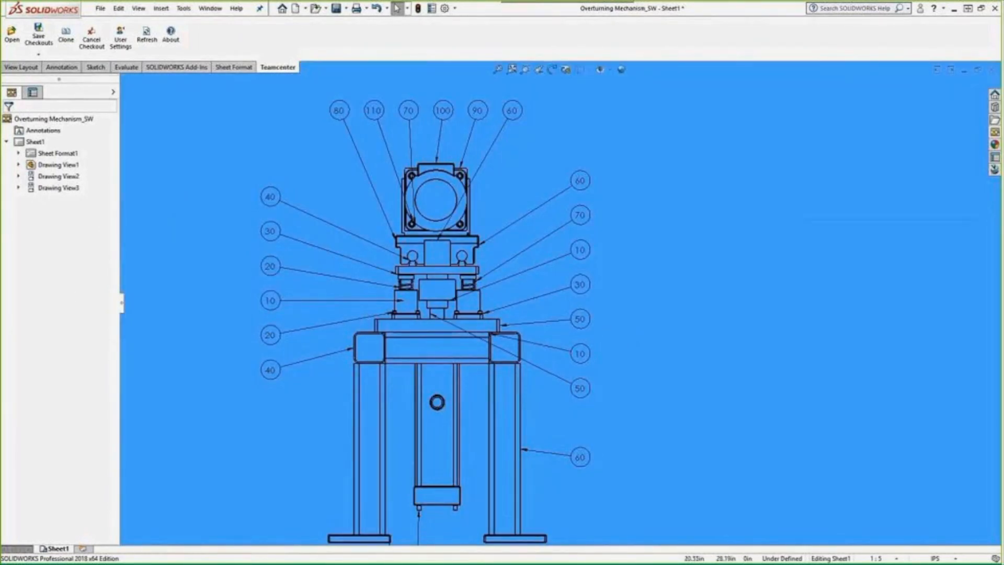
# Step: Check out the overturn frame and Overturning Mechanism assembly while saving the drawing to Teamcenter, and complete the save
pyautogui.click(994, 169)
pyautogui.click(534, 84)
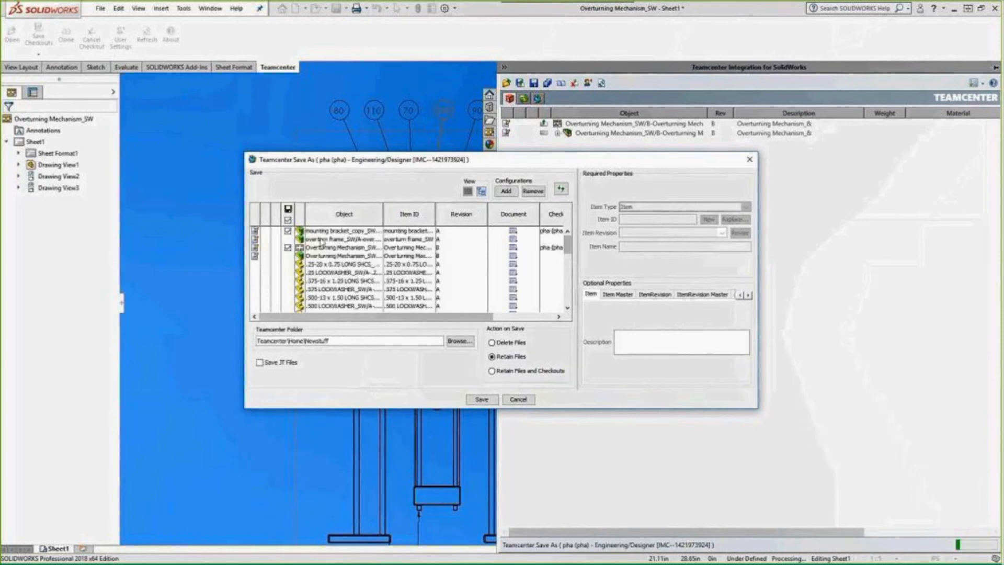
pyautogui.click(339, 239)
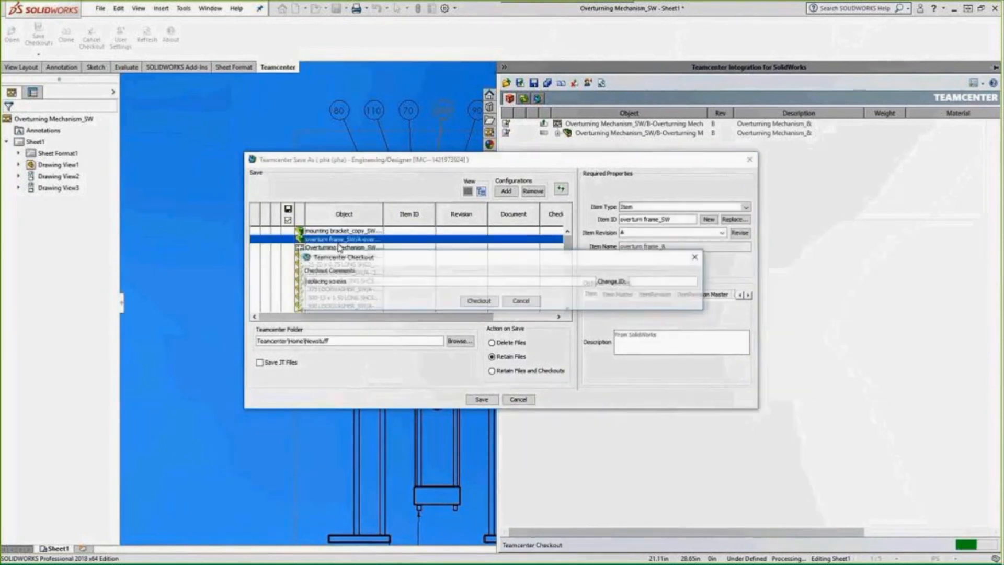
pyautogui.click(479, 302)
pyautogui.rightClick(342, 257)
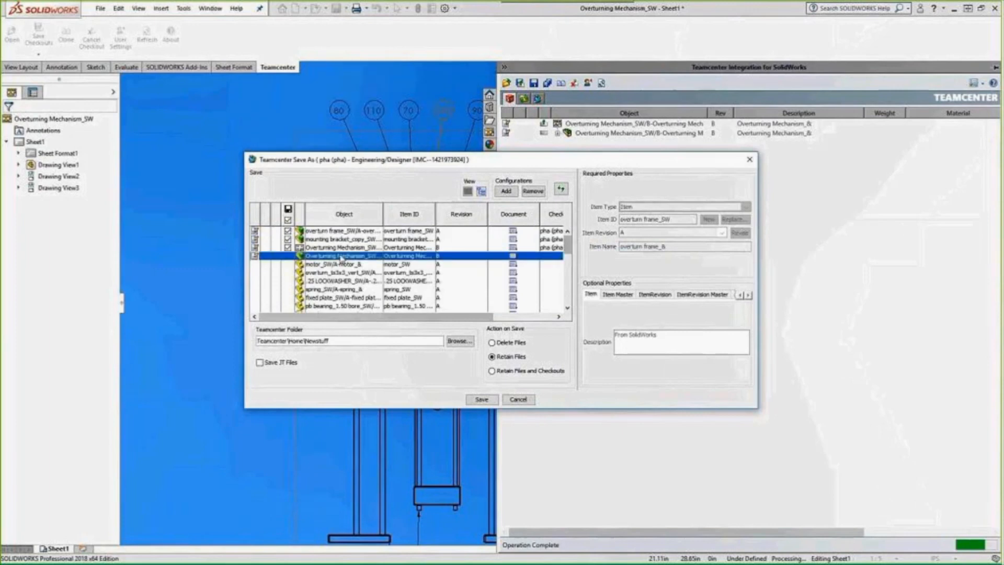
pyautogui.click(372, 262)
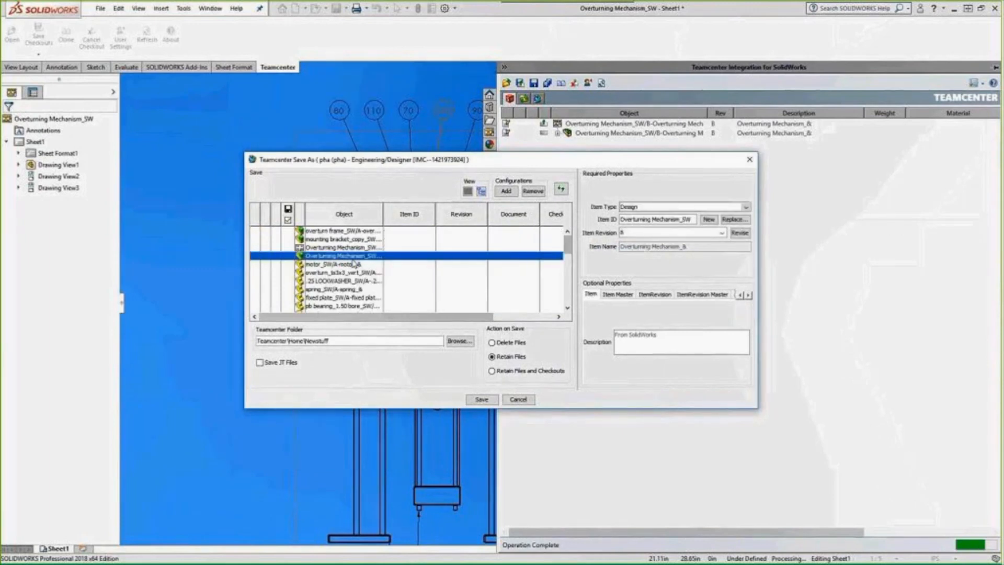
pyautogui.click(479, 302)
pyautogui.click(482, 399)
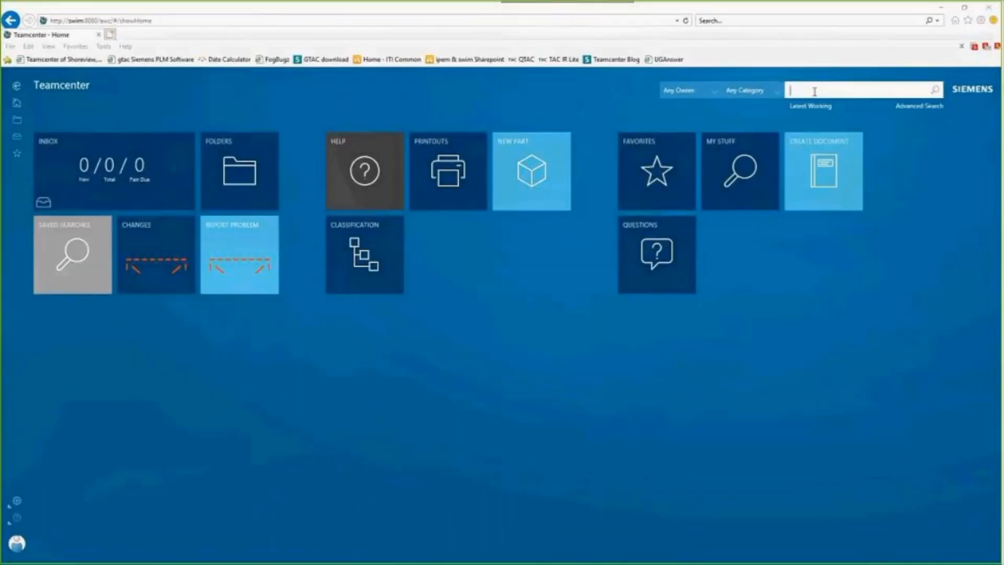
# Step: Switch to the Teamcenter web client, search for "overturn" and open Overturning Mechanism revision B
pyautogui.click(814, 92)
pyautogui.write('overturn')
pyautogui.press('Return')
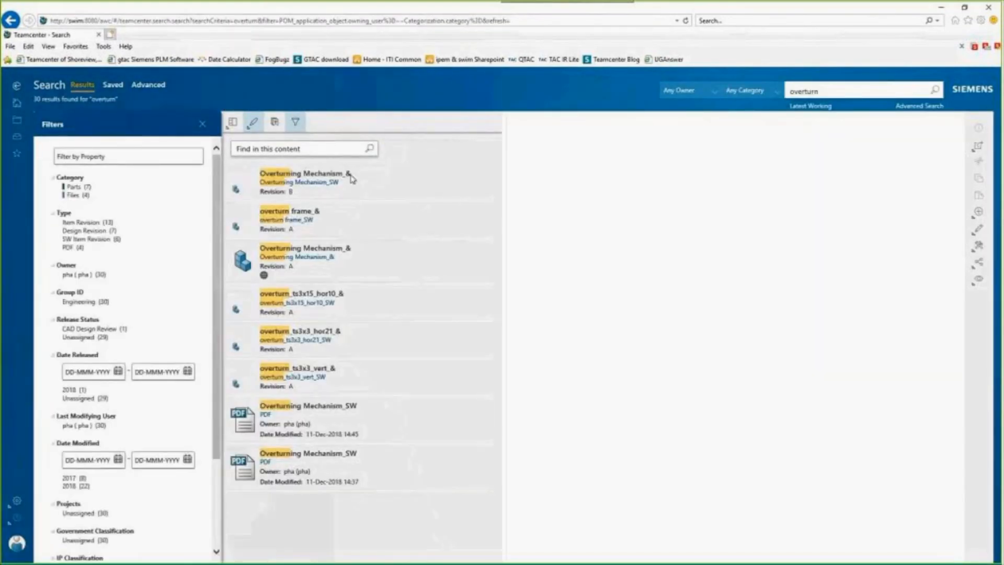
pyautogui.click(344, 183)
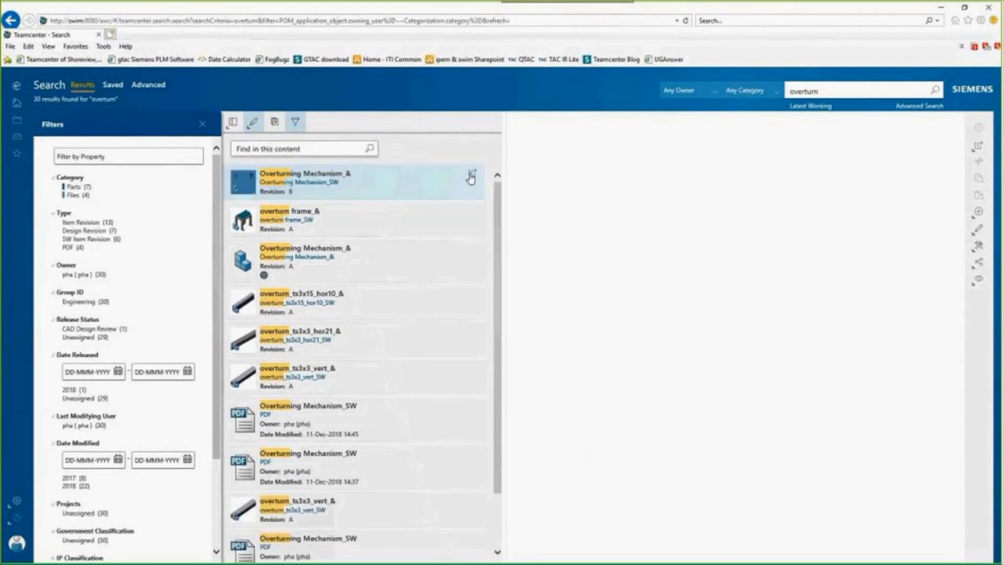
pyautogui.click(471, 176)
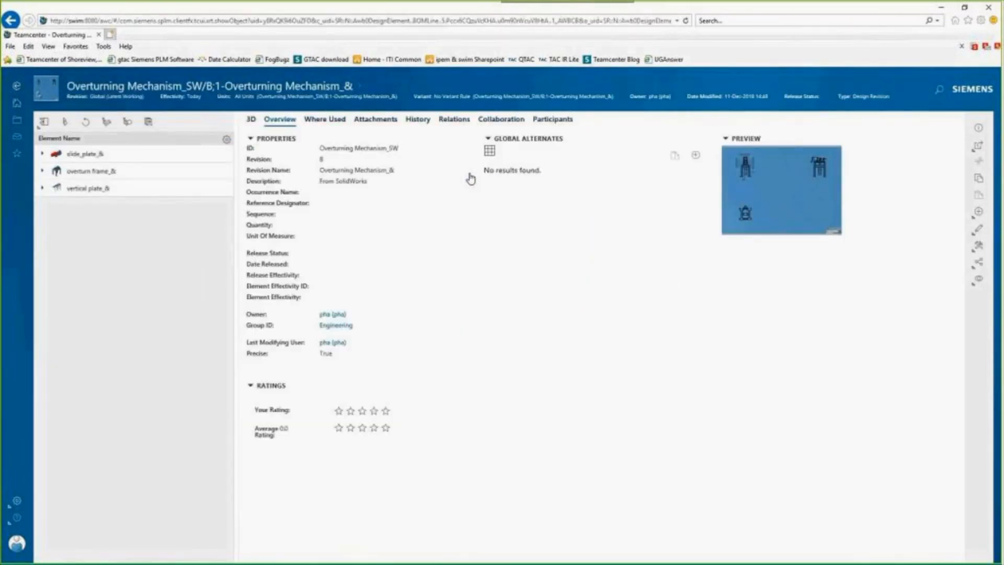
# Step: Open the Overturning Mechanism_SW PDF from the revision's attachments to check the drawing, then return to Teamcenter
pyautogui.click(384, 121)
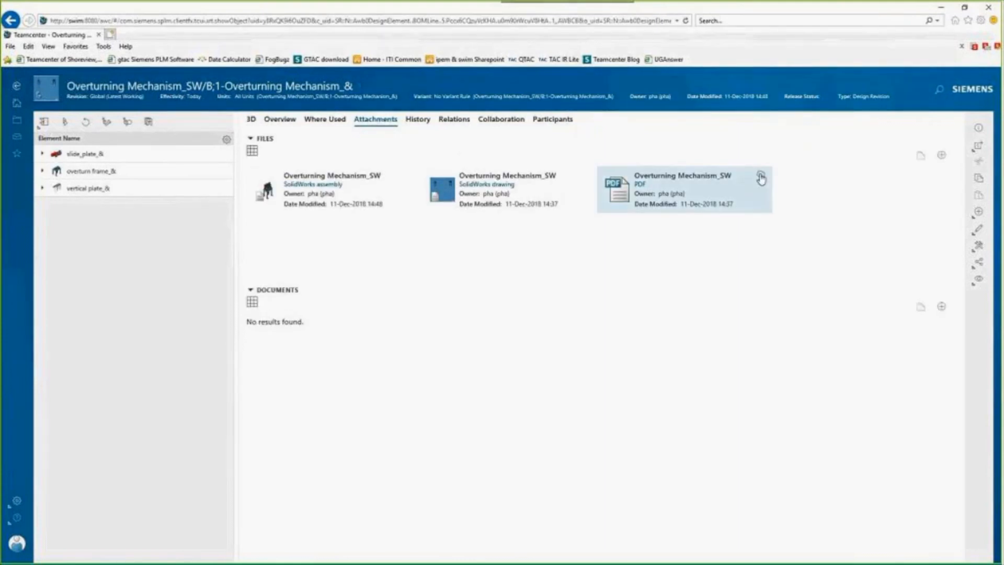
pyautogui.click(759, 174)
pyautogui.click(630, 552)
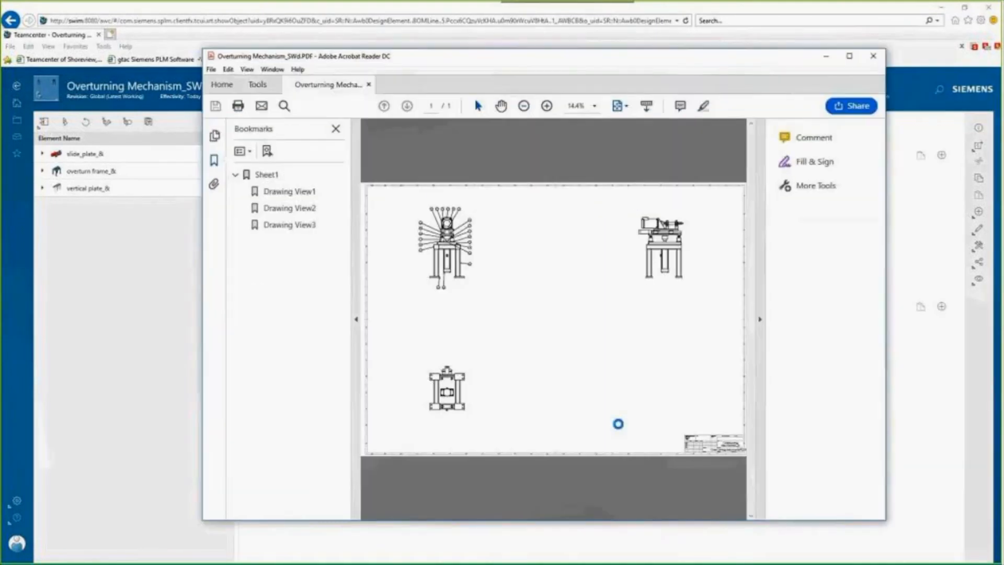
pyautogui.click(666, 37)
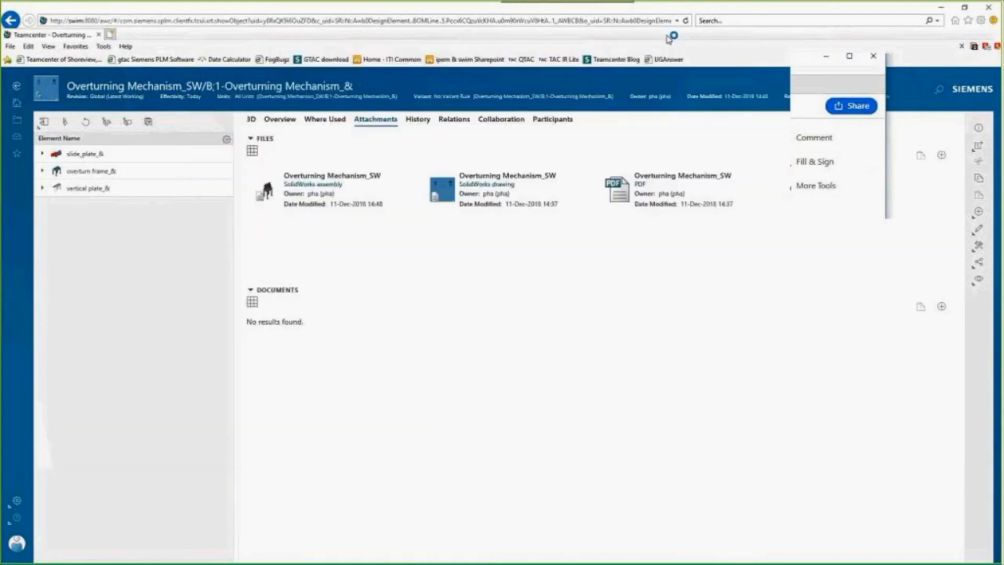
# Step: Display the Overturning Mechanism in 3D and inspect the assembly from an angled view
pyautogui.click(252, 121)
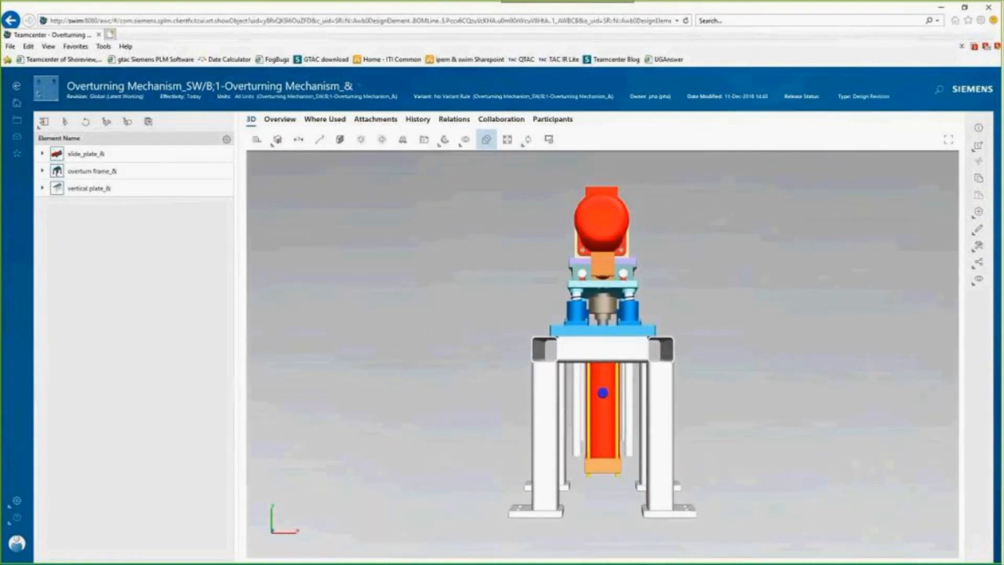
pyautogui.moveTo(476, 440); pyautogui.dragTo(402, 439)
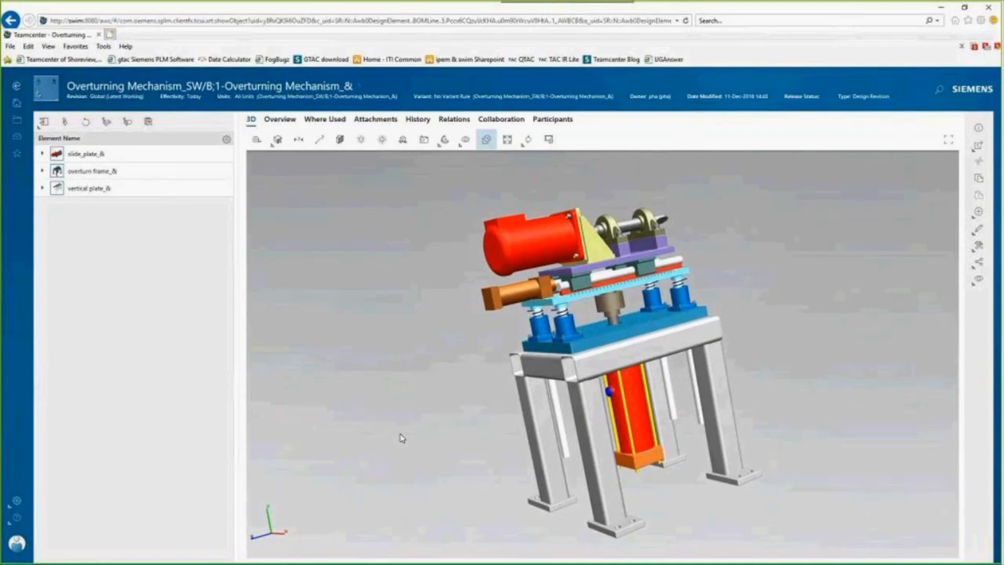
pyautogui.scroll(3, 401, 439)
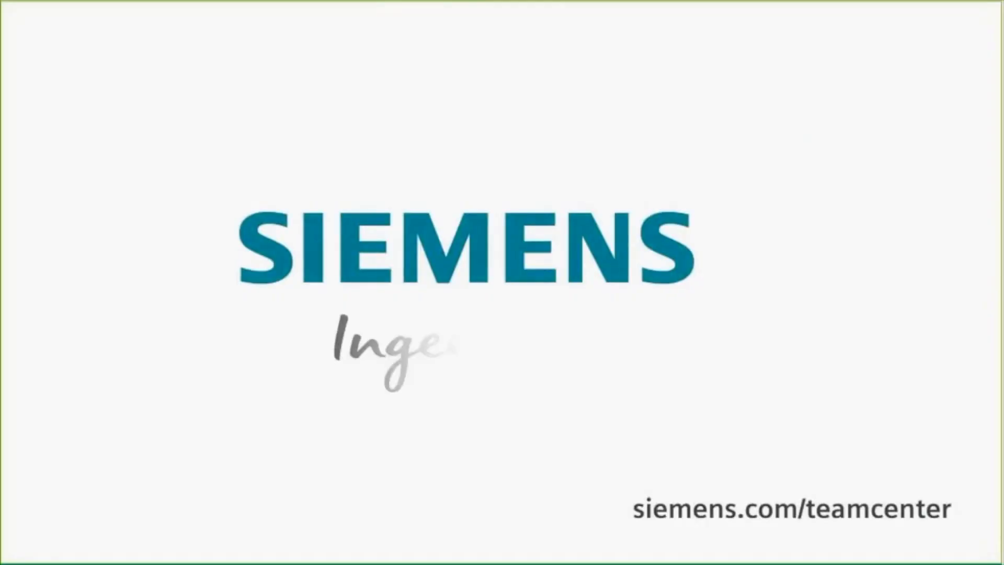